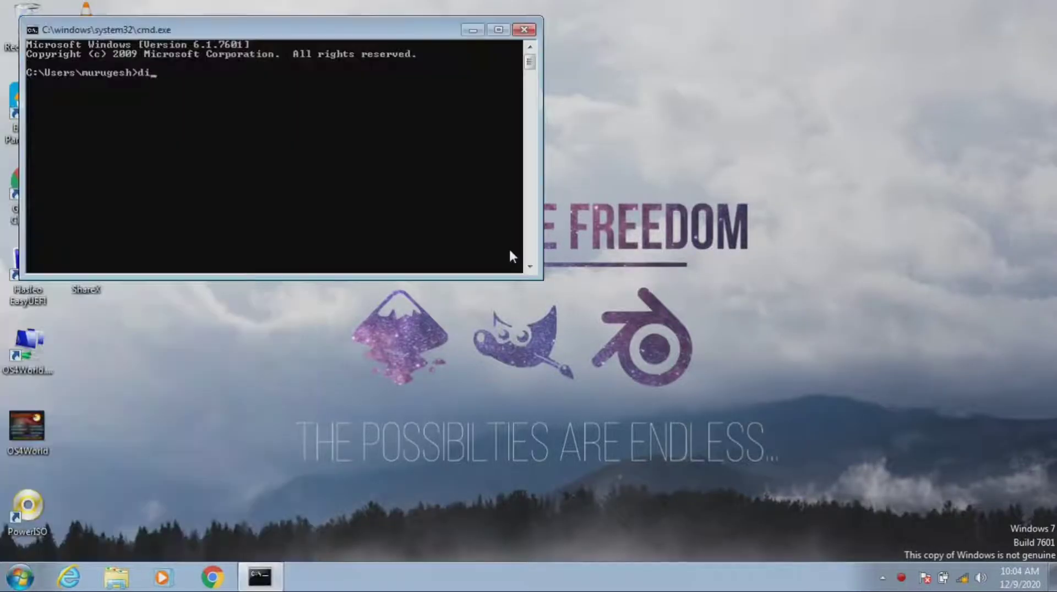
{"action": "key", "text": "Return"}
Step: Shrink New Volume (F:) by 5120 MB in Disk Management, freeing 5.00 GB on Disk 0
{"action": "left_click", "coordinate": [450, 10]}
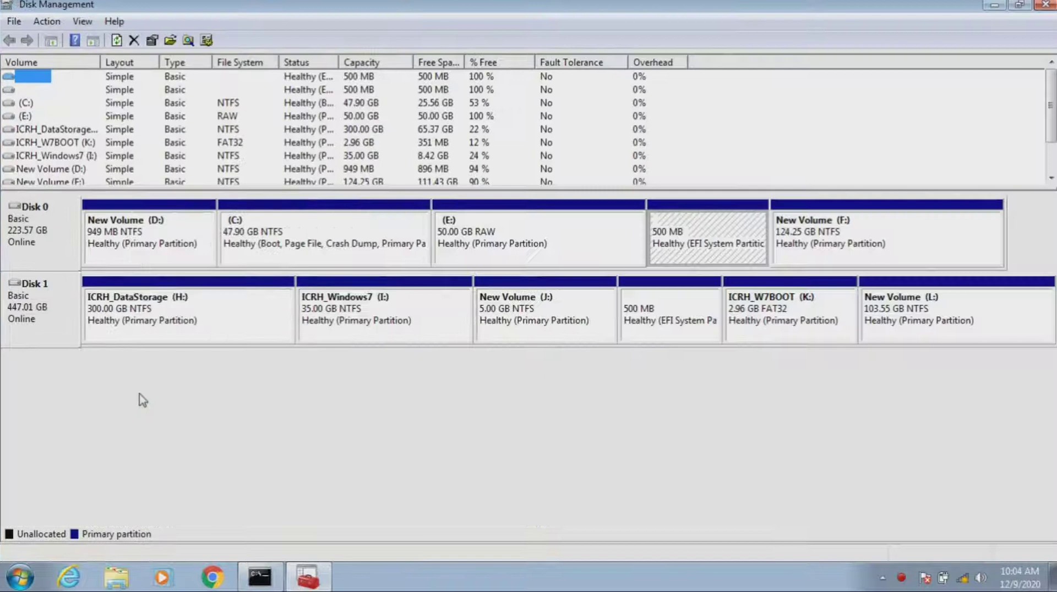
{"action": "left_click", "coordinate": [805, 252]}
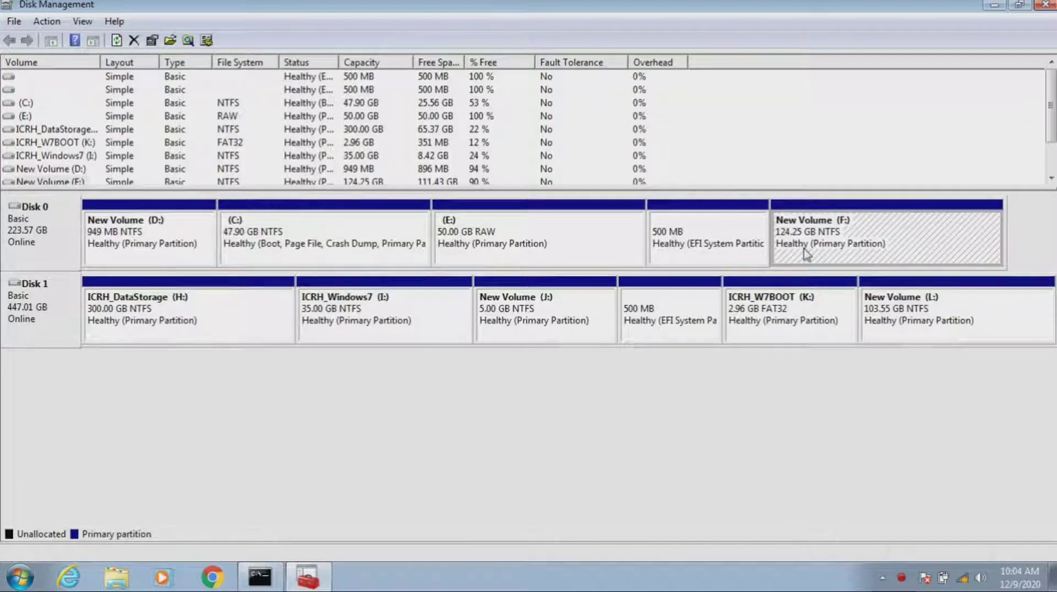
{"action": "right_click", "coordinate": [805, 254]}
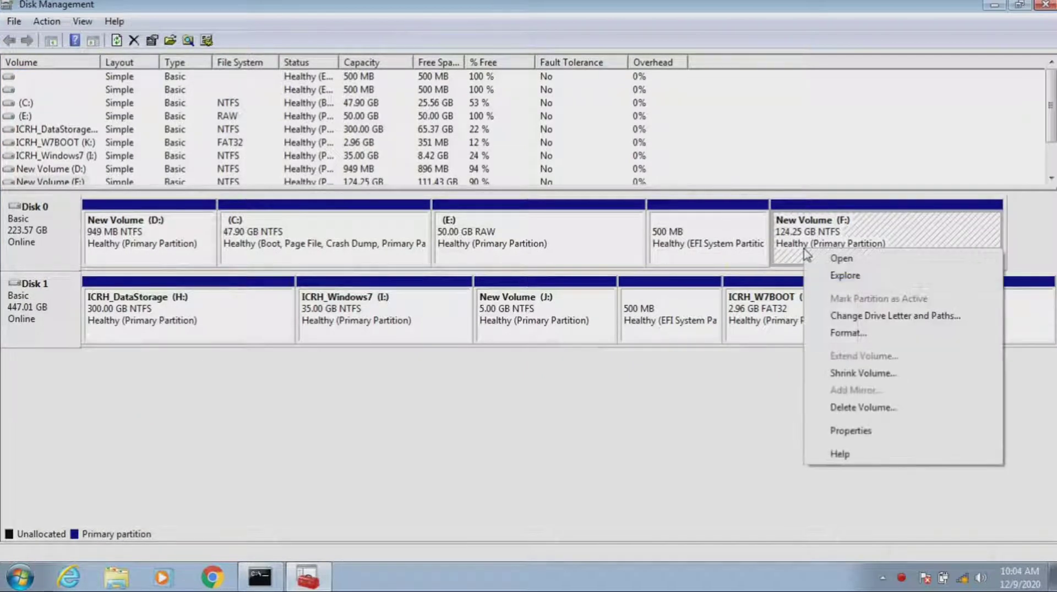
{"action": "left_click", "coordinate": [869, 374]}
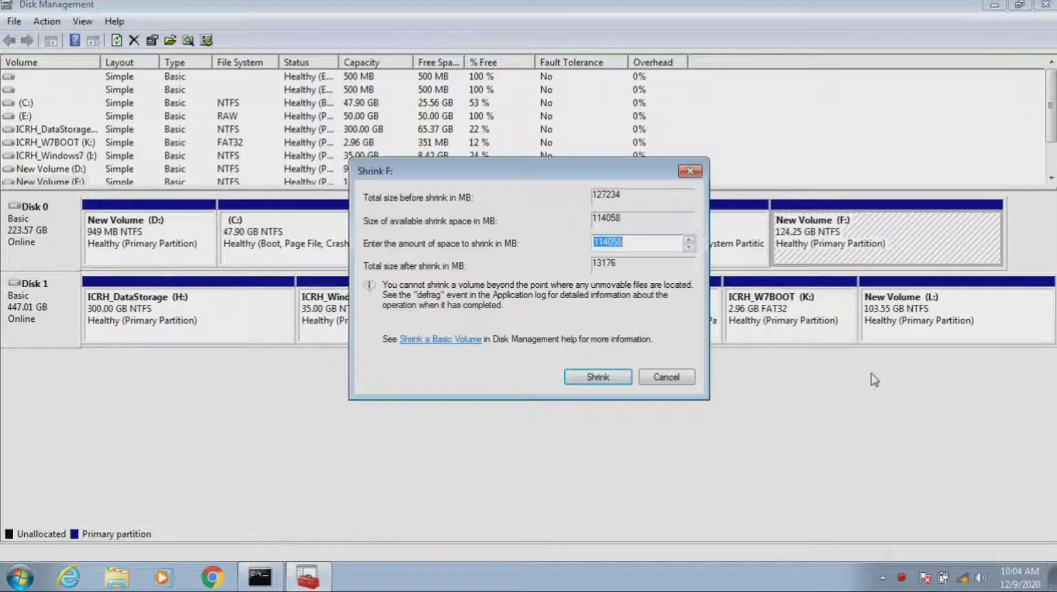
{"action": "type", "text": "5120"}
{"action": "left_click", "coordinate": [597, 377]}
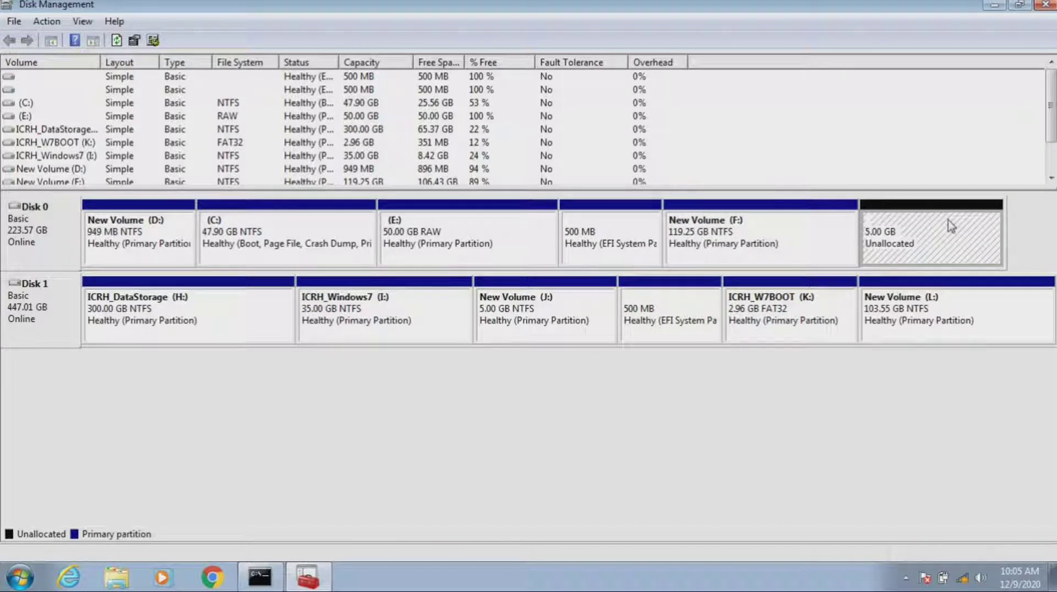
Step: Launch EaseUS Partition Master and start a new partition in Disk0's 5.00 GB unallocated space
{"action": "left_click", "coordinate": [993, 6]}
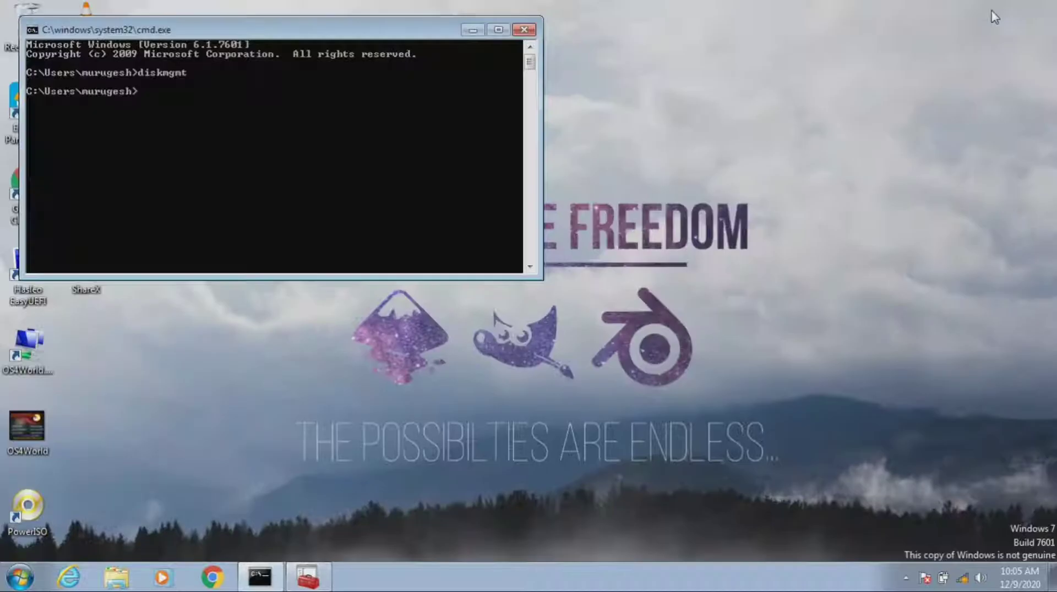
{"action": "left_click", "coordinate": [473, 30]}
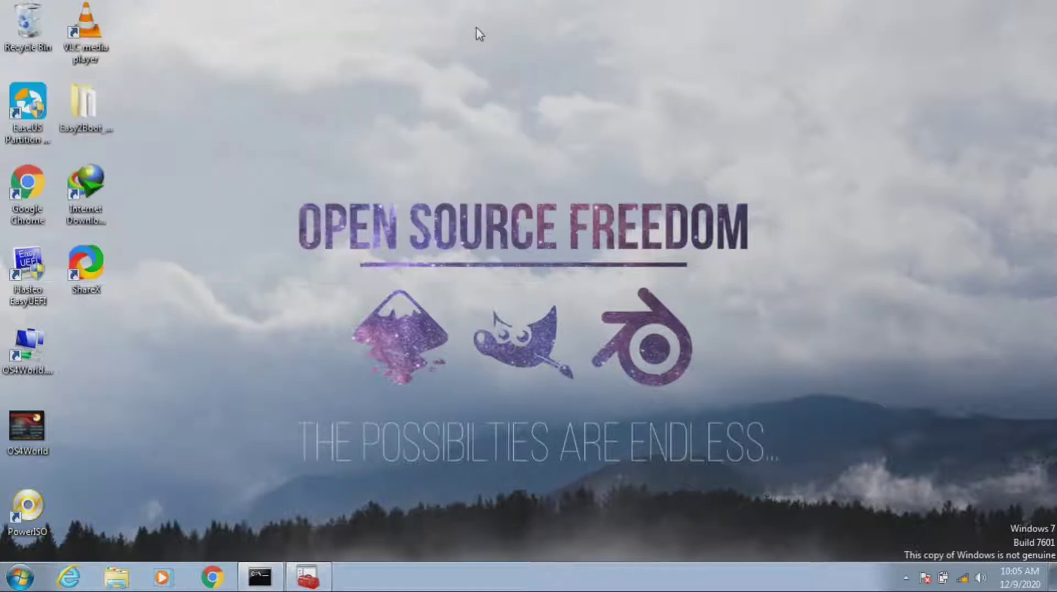
{"action": "double_click", "coordinate": [34, 122]}
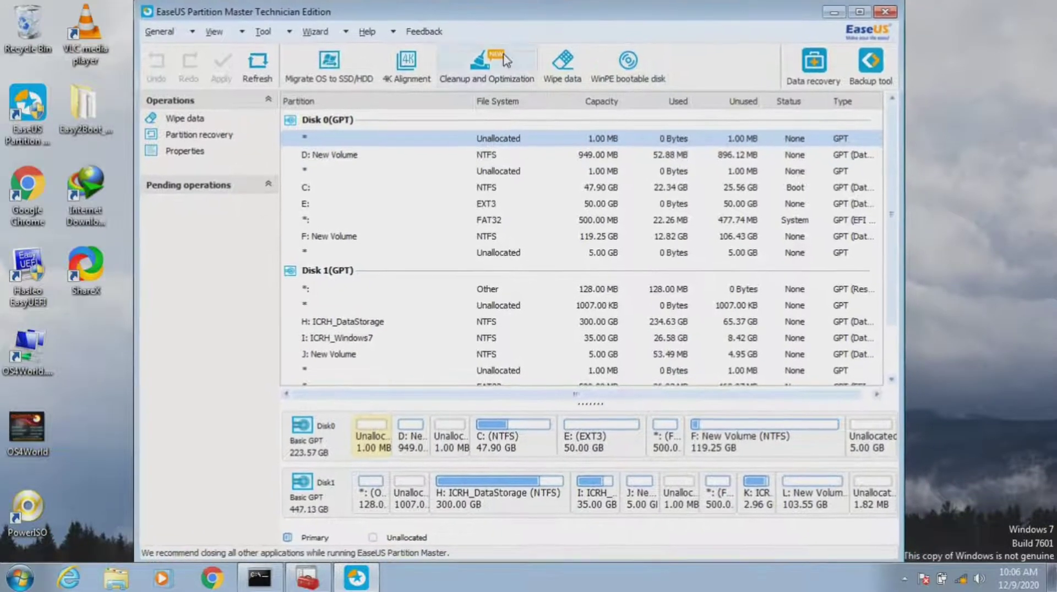
{"action": "left_click", "coordinate": [320, 445]}
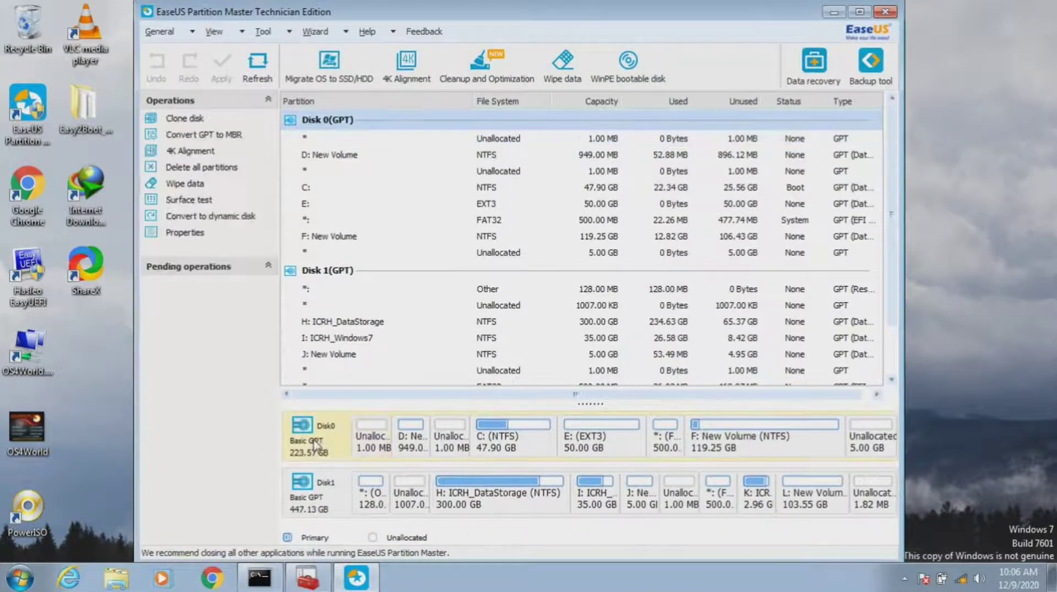
{"action": "left_click", "coordinate": [864, 449]}
{"action": "right_click", "coordinate": [864, 451]}
{"action": "left_click", "coordinate": [903, 456]}
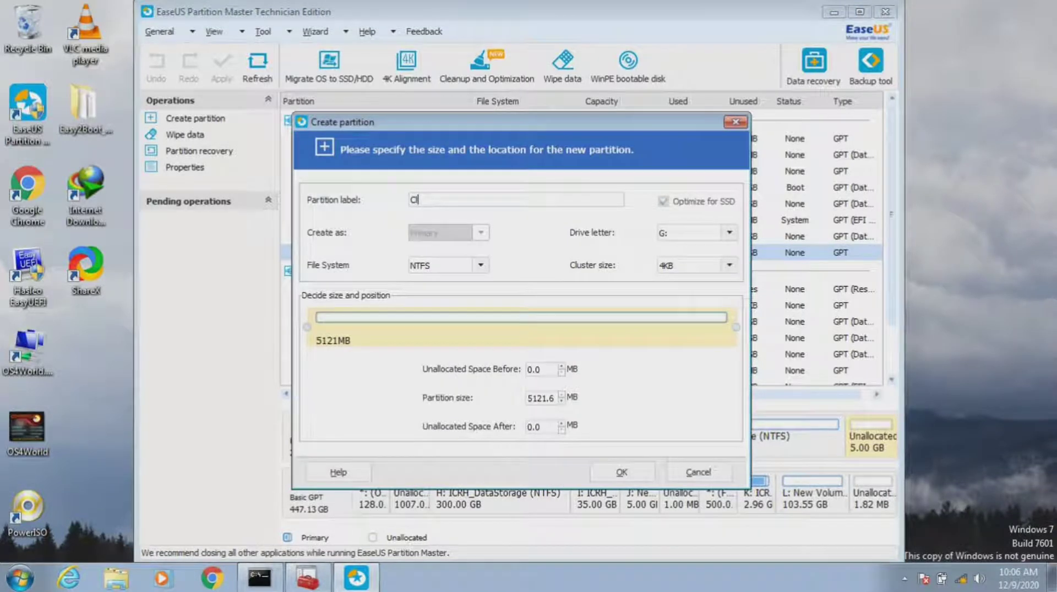
Step: Label the new partition CloneZilla with FAT32 file system and apply the operation
{"action": "type", "text": "CloneZilla"}
{"action": "left_click", "coordinate": [480, 264]}
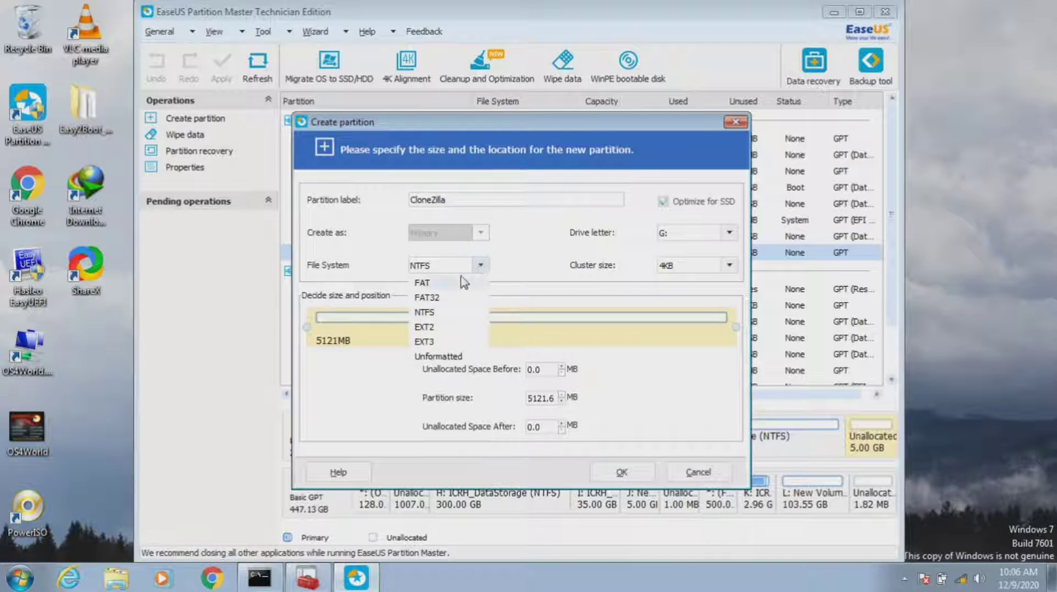
{"action": "left_click", "coordinate": [428, 298]}
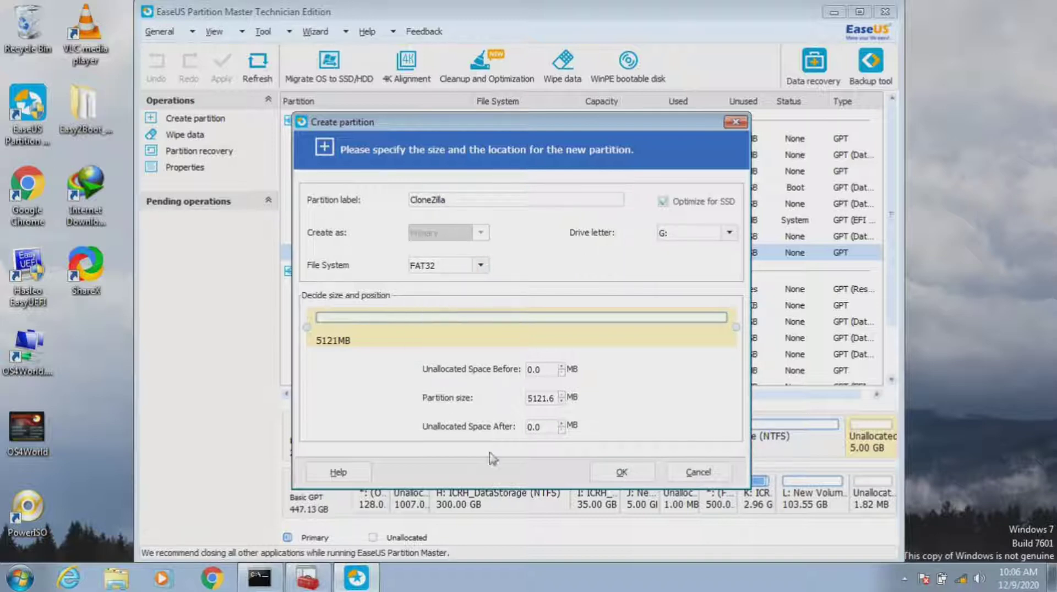
{"action": "left_click", "coordinate": [611, 475]}
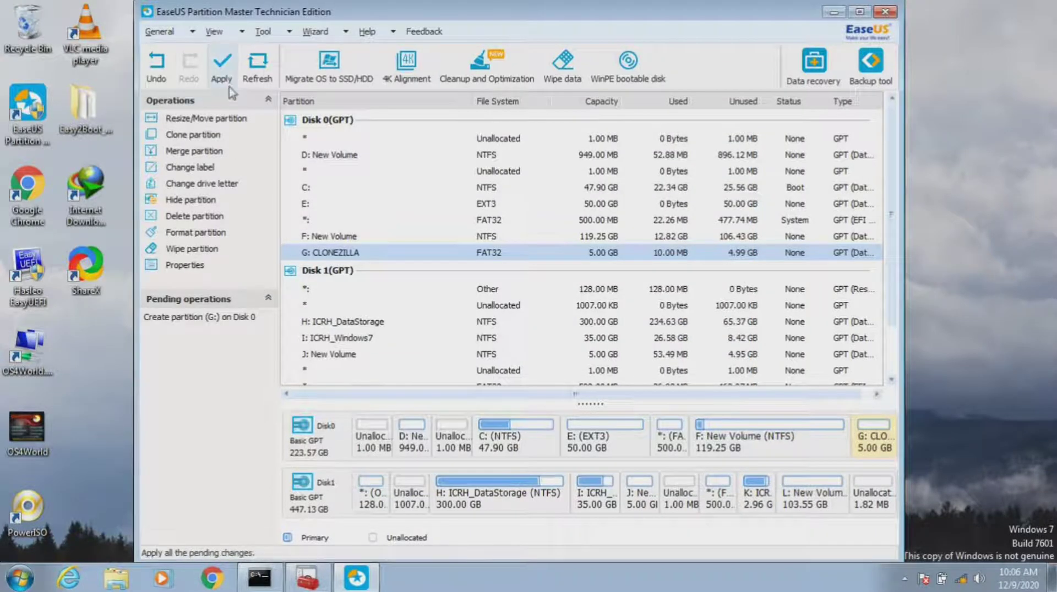
{"action": "left_click", "coordinate": [222, 68]}
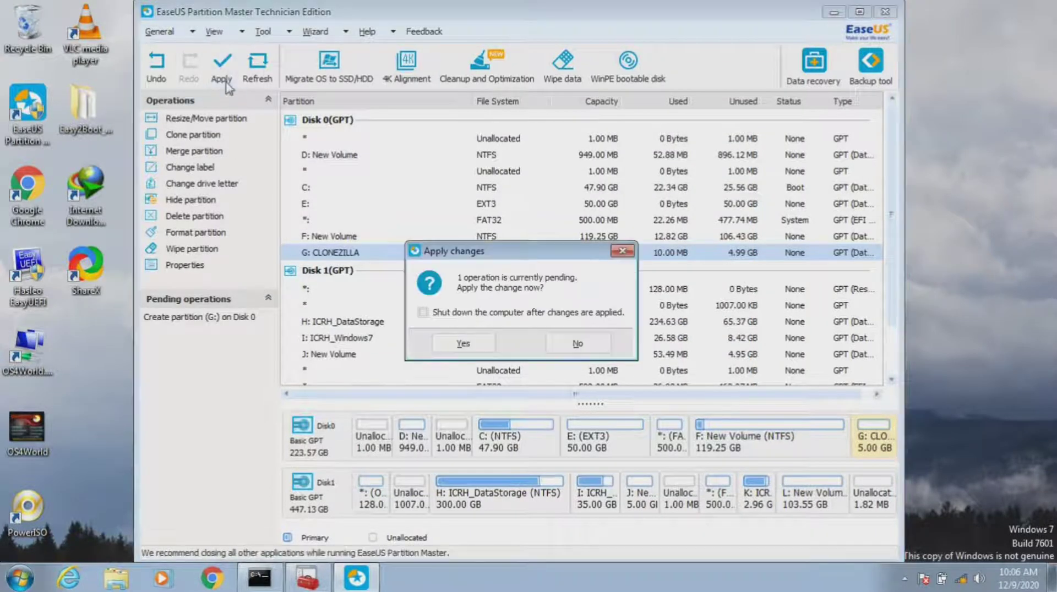
{"action": "left_click", "coordinate": [461, 344]}
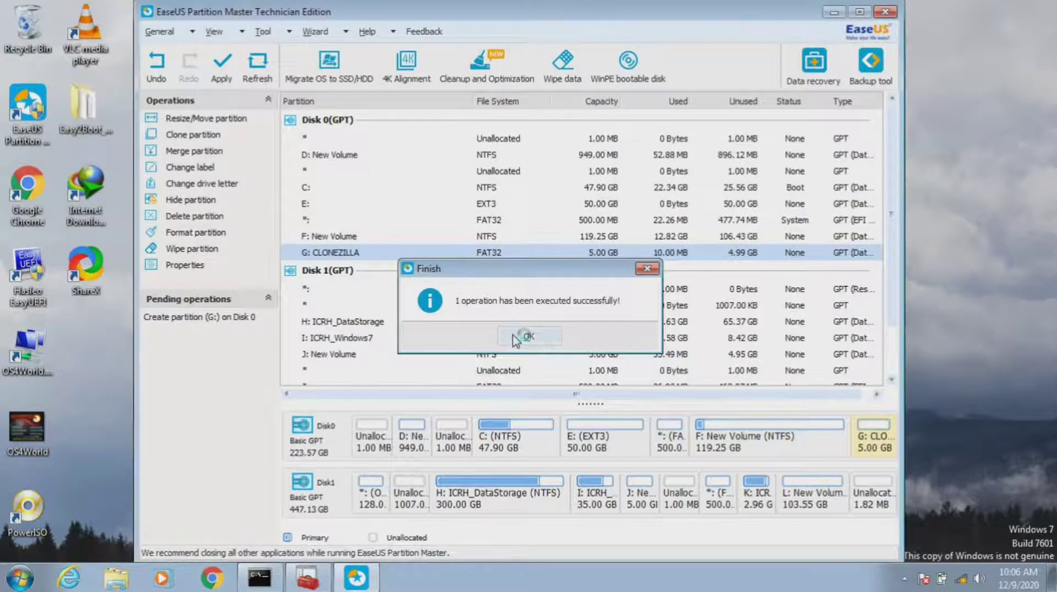
{"action": "left_click", "coordinate": [541, 336]}
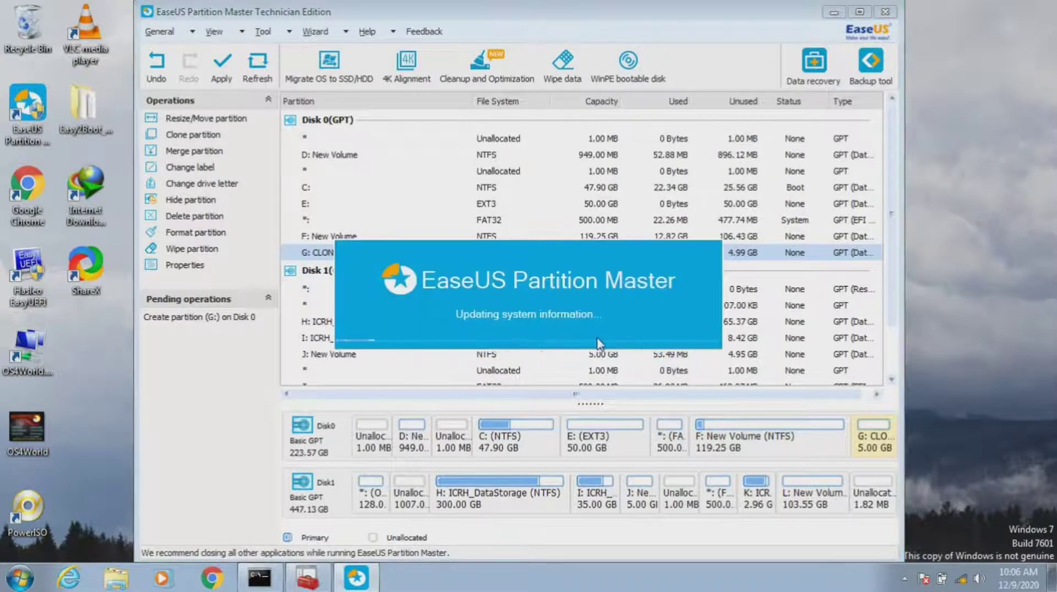
Step: Browse to ICRH_DataStorage (H:)\2.LinuxSoftwares and bring up options for clonezilla-live-2.6.6-15-amd64
{"action": "left_click", "coordinate": [884, 12]}
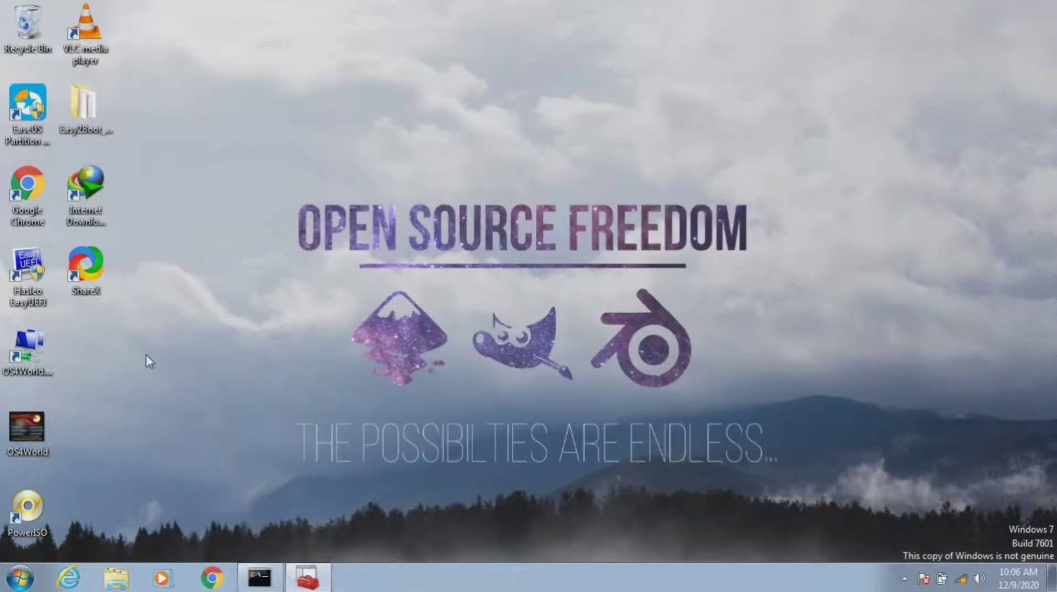
{"action": "left_click", "coordinate": [116, 577]}
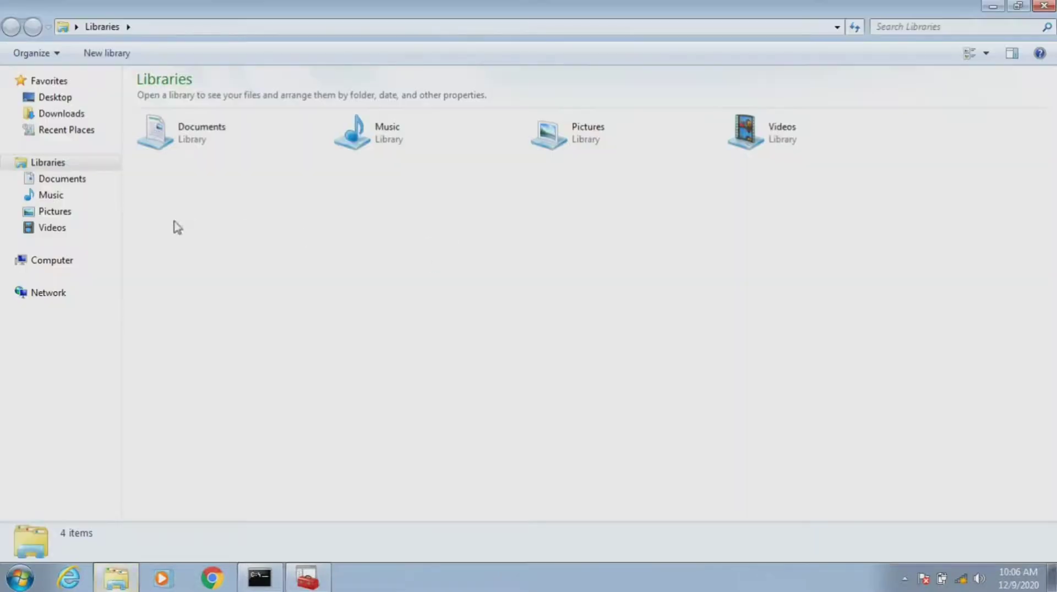
{"action": "left_click", "coordinate": [56, 262]}
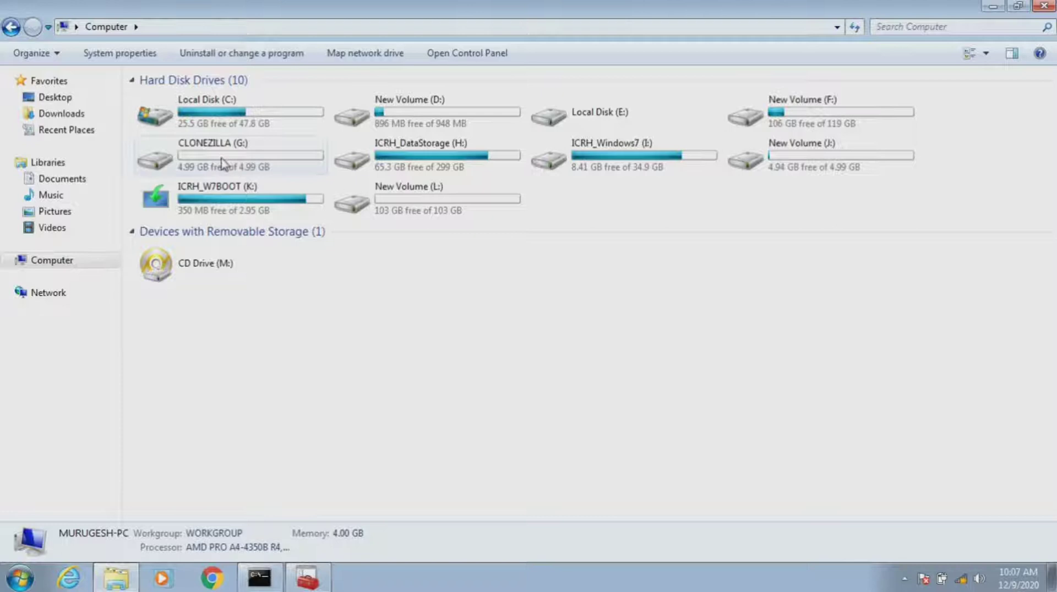
{"action": "left_click", "coordinate": [184, 167]}
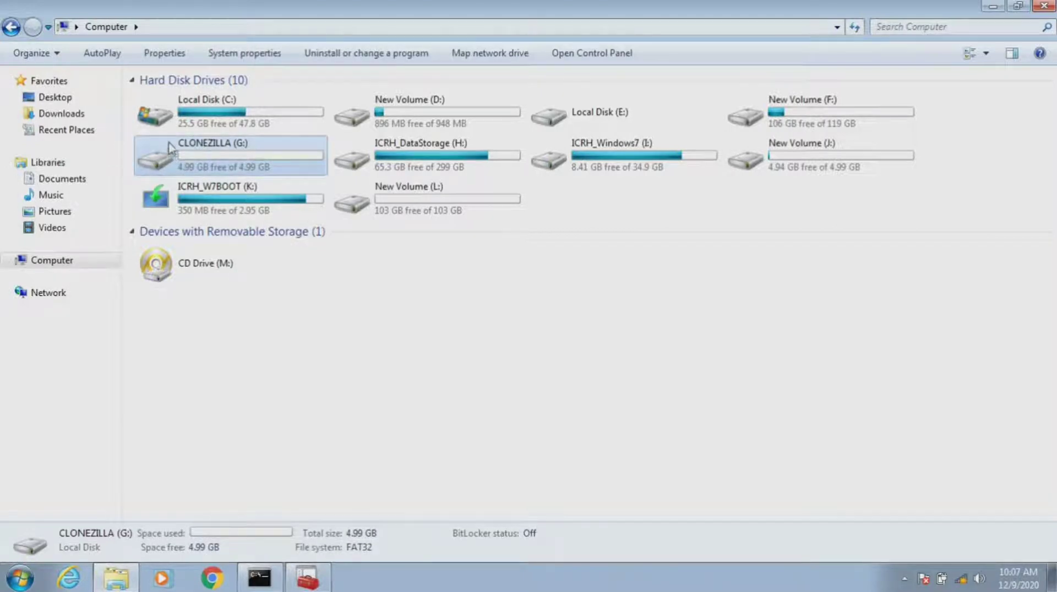
{"action": "left_click", "coordinate": [438, 175]}
{"action": "double_click", "coordinate": [437, 175]}
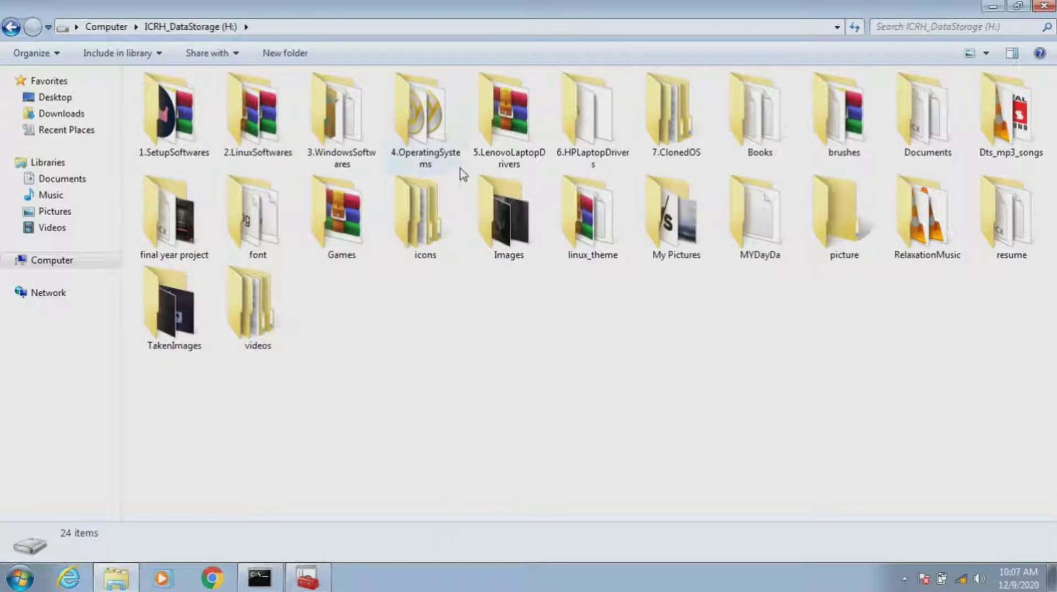
{"action": "double_click", "coordinate": [281, 147]}
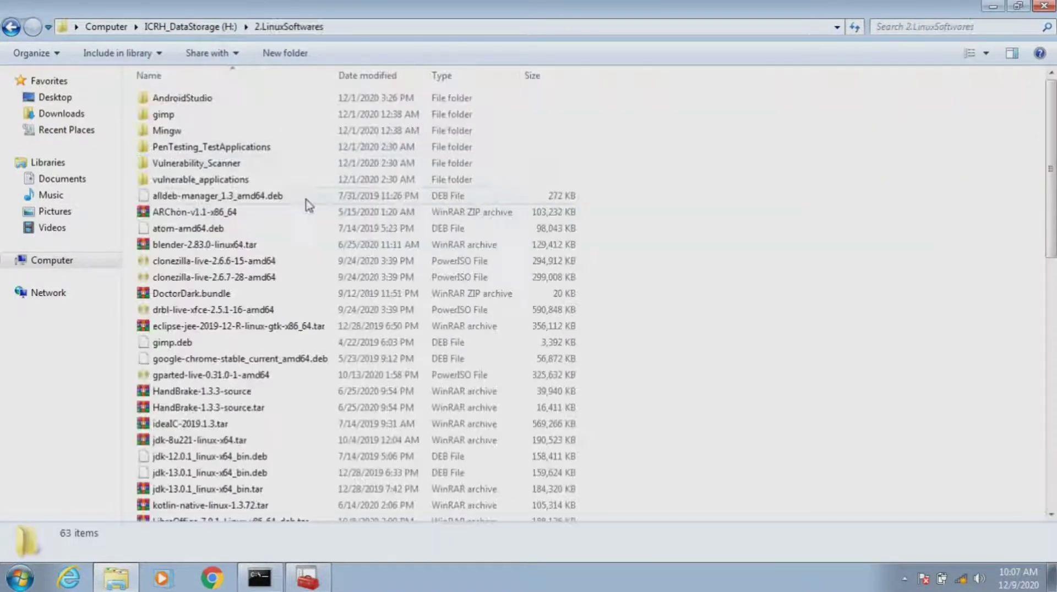
{"action": "right_click", "coordinate": [231, 262]}
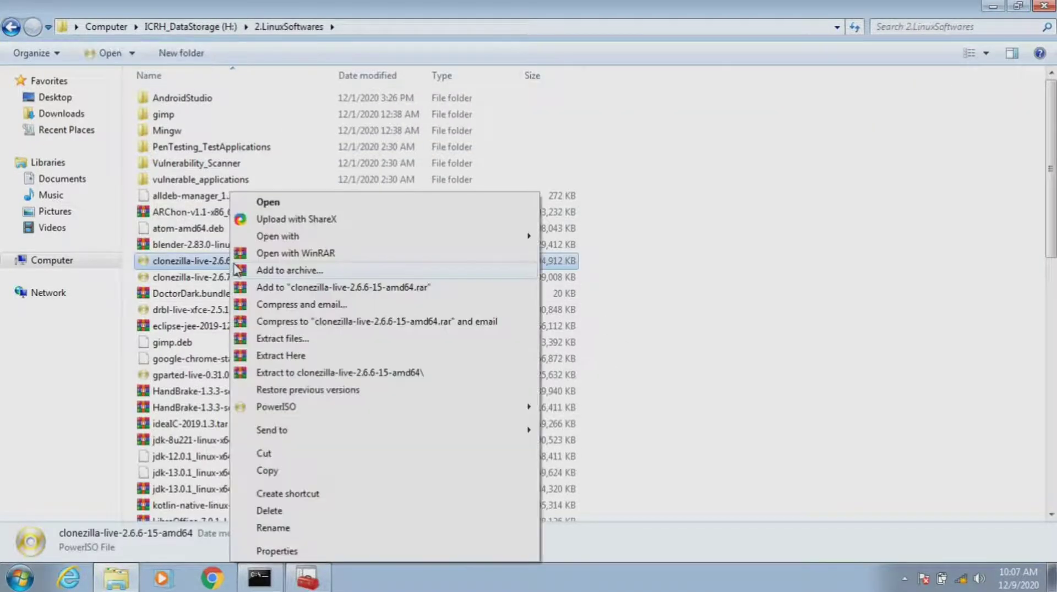
Step: Extract the clonezilla-live-2.6.6-15-amd64 image with WinRAR to the root of CLONEZILLA (G:)
{"action": "left_click", "coordinate": [262, 254]}
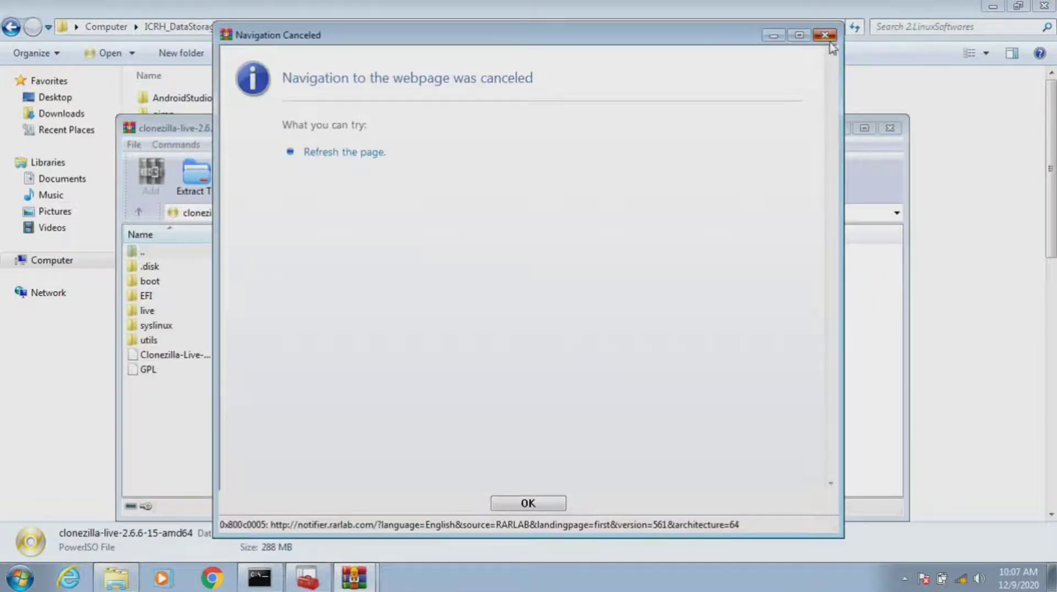
{"action": "left_click", "coordinate": [825, 34]}
{"action": "left_click", "coordinate": [189, 185]}
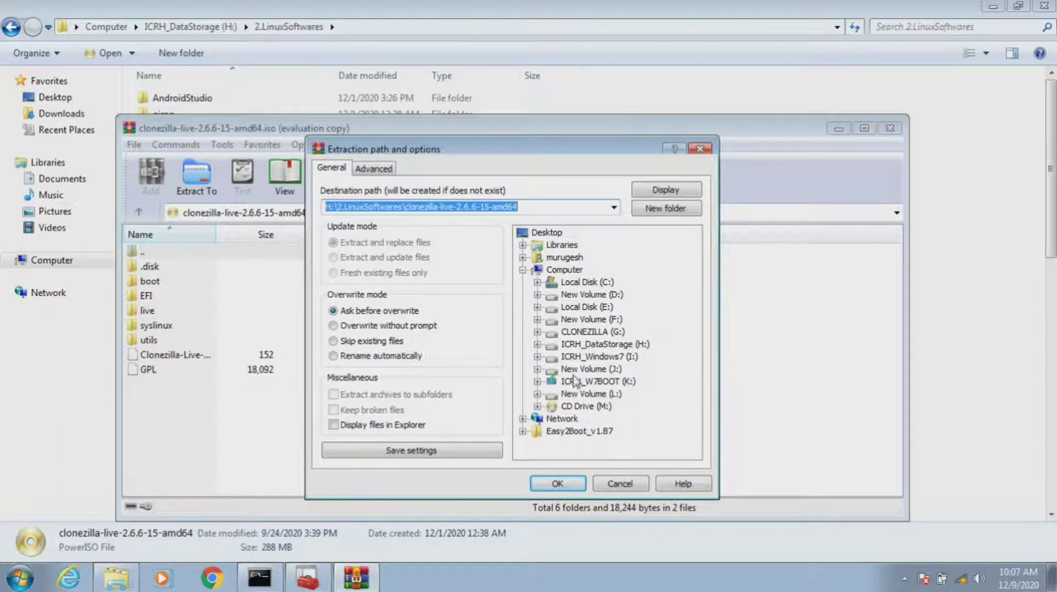
{"action": "left_click", "coordinate": [576, 334]}
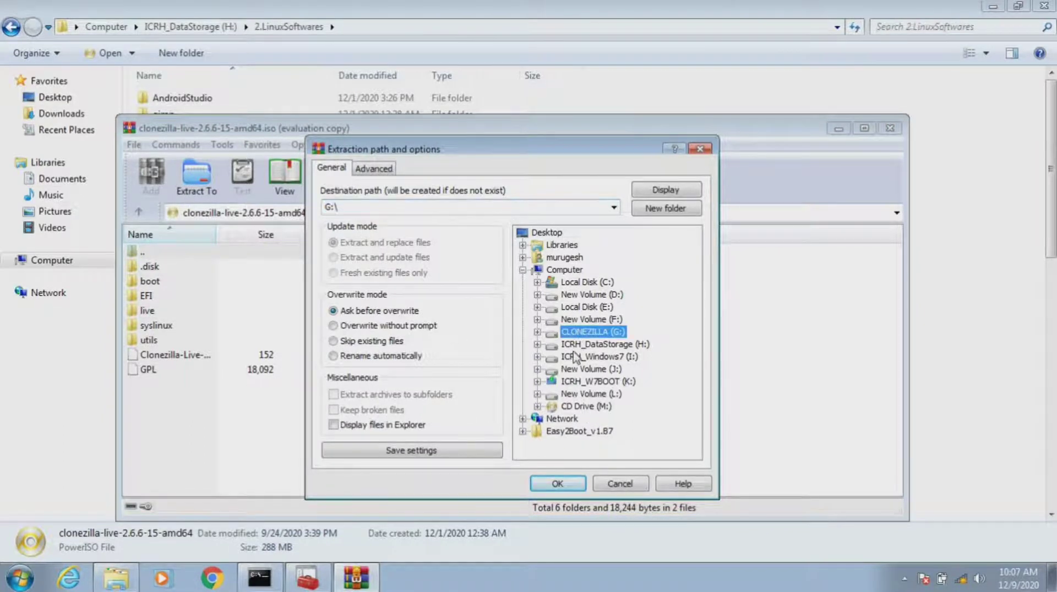
{"action": "left_click", "coordinate": [555, 485]}
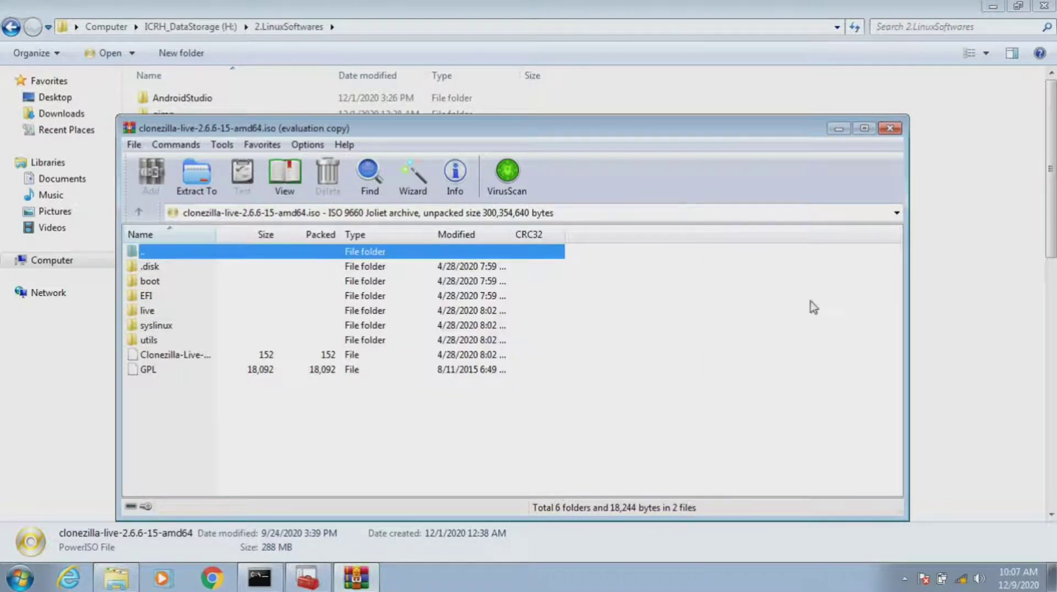
Step: Confirm the 8 extracted Clonezilla items are on CLONEZILLA (G:), then close Explorer
{"action": "left_click", "coordinate": [900, 131]}
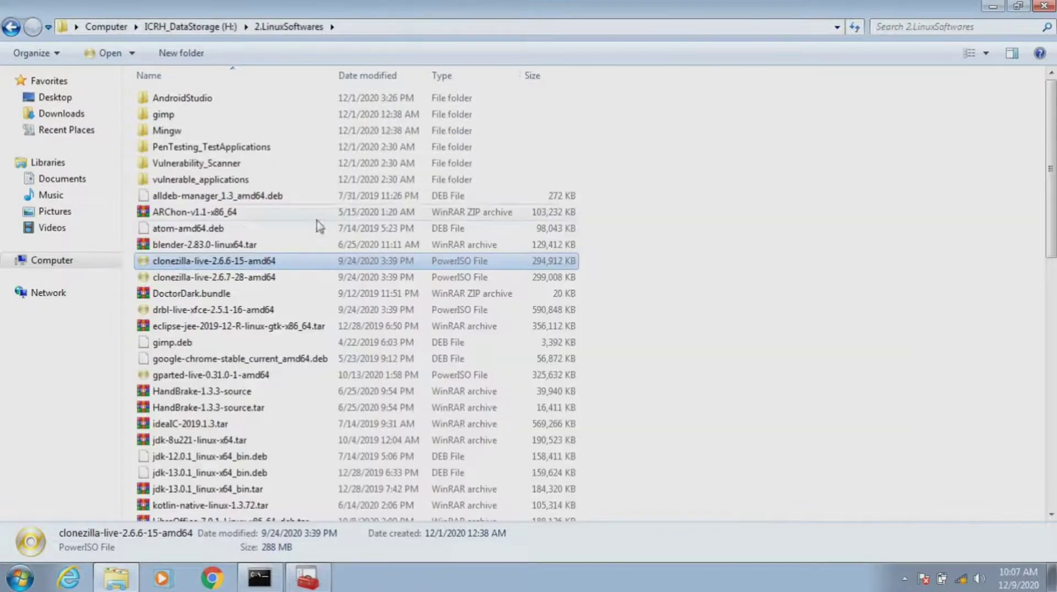
{"action": "left_click", "coordinate": [105, 262]}
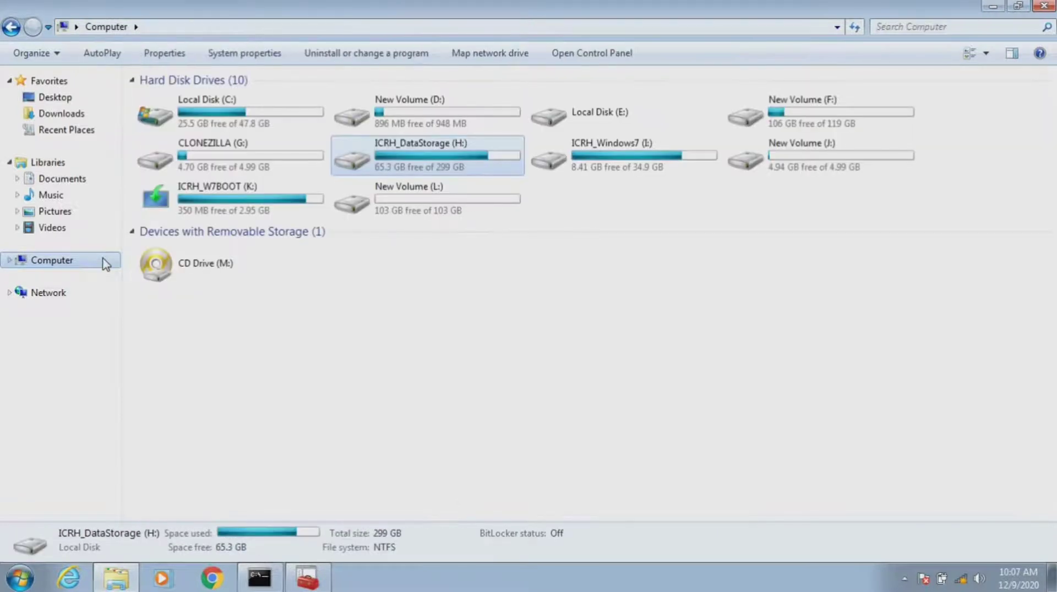
{"action": "left_click", "coordinate": [326, 325]}
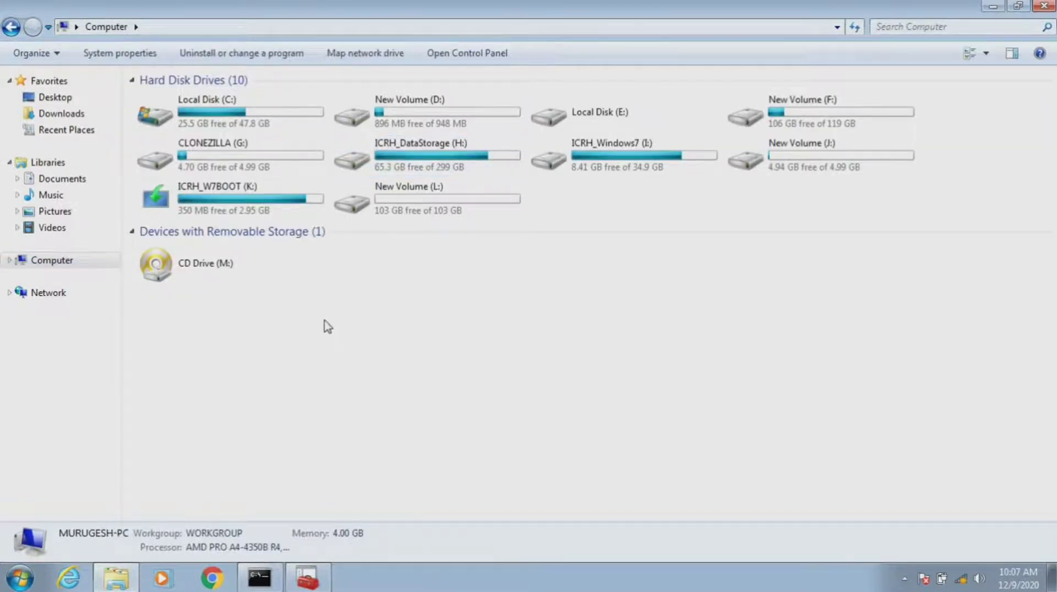
{"action": "double_click", "coordinate": [234, 173]}
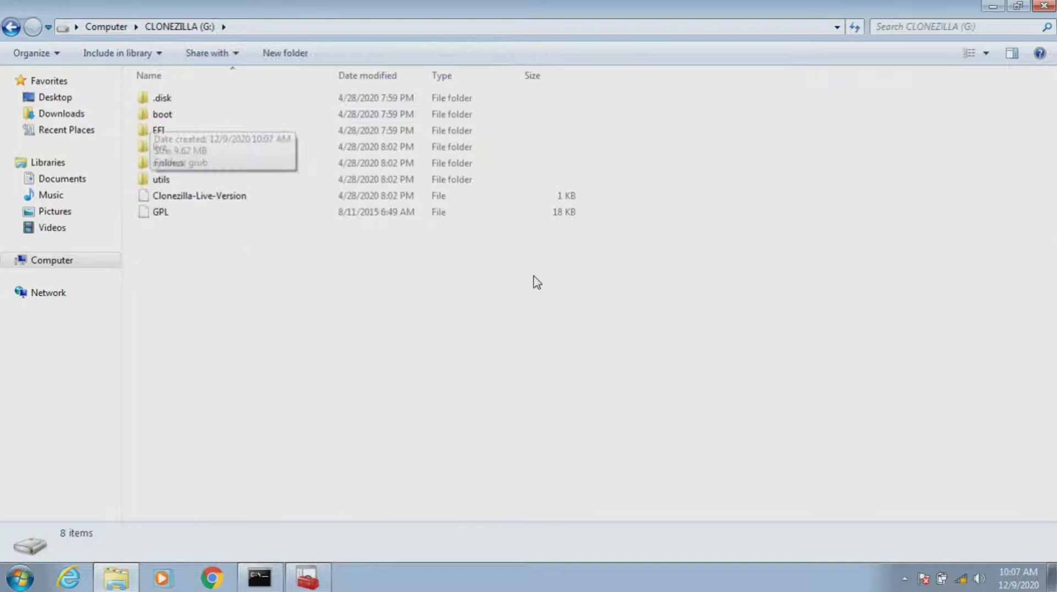
{"action": "left_click_drag", "start_coordinate": [651, 260], "coordinate": [170, 99]}
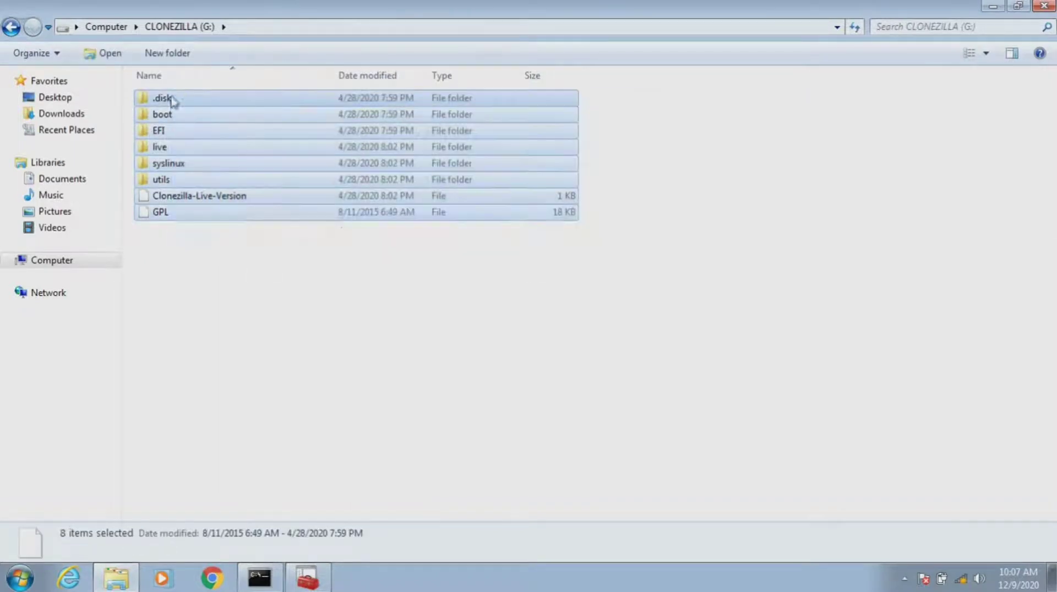
{"action": "left_click", "coordinate": [277, 291]}
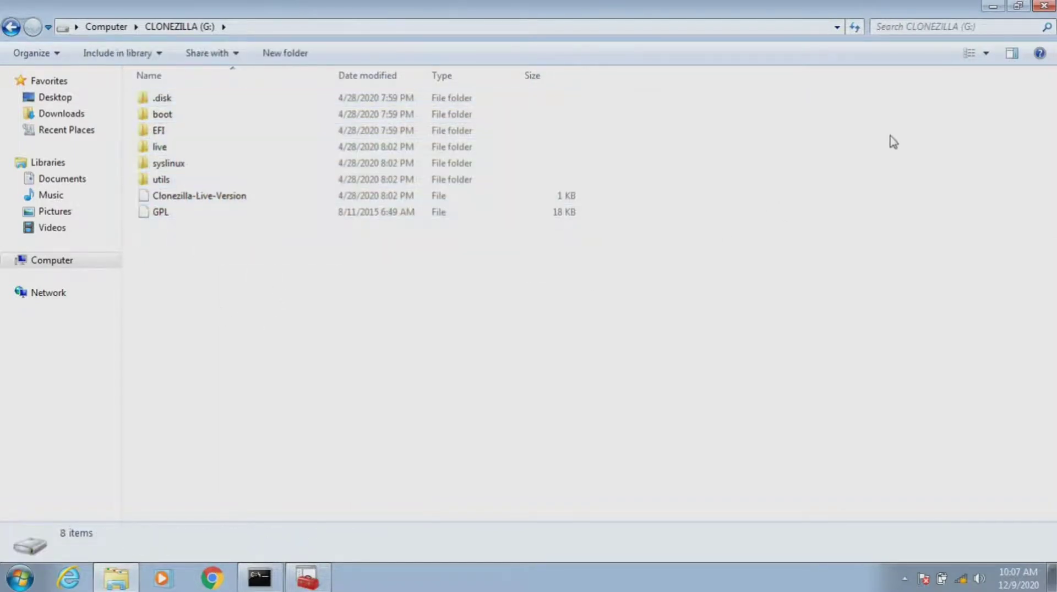
{"action": "left_click", "coordinate": [1044, 7]}
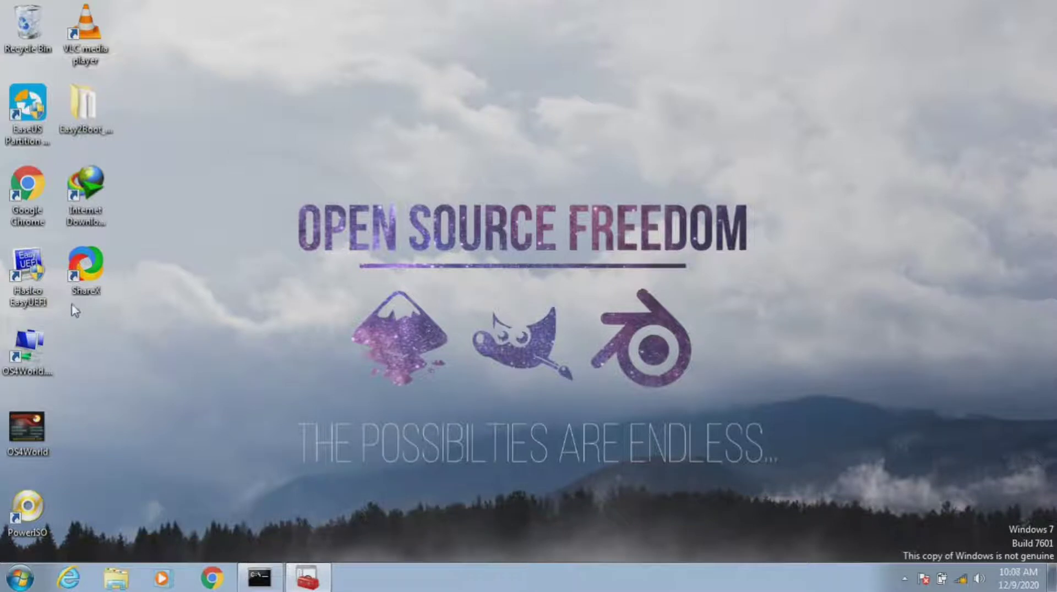
Step: Launch Hasleo EasyUEFI and go to Manage EFI Boot Option
{"action": "double_click", "coordinate": [22, 285]}
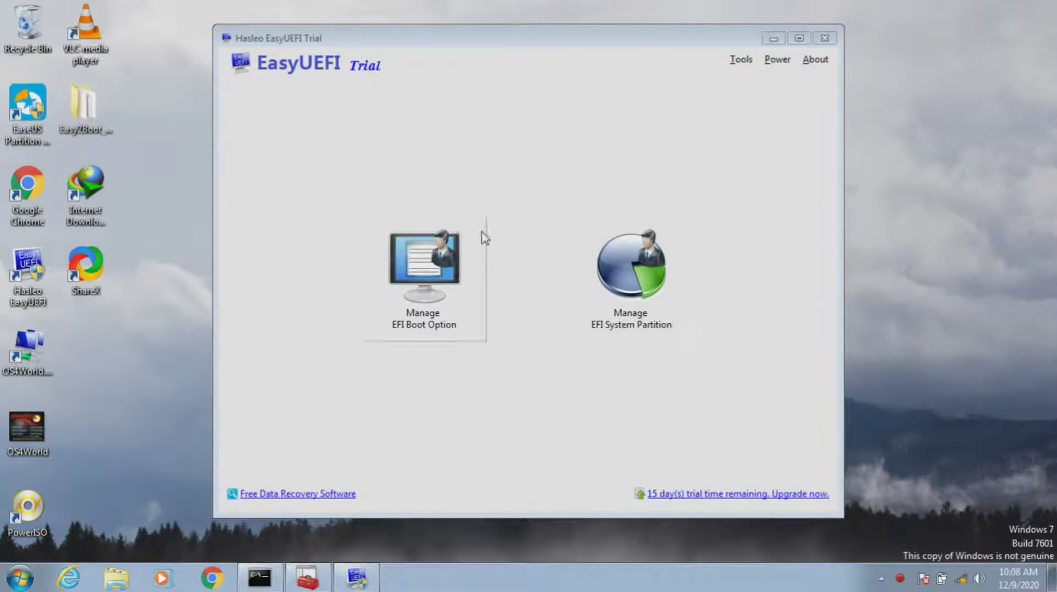
{"action": "left_click", "coordinate": [465, 275]}
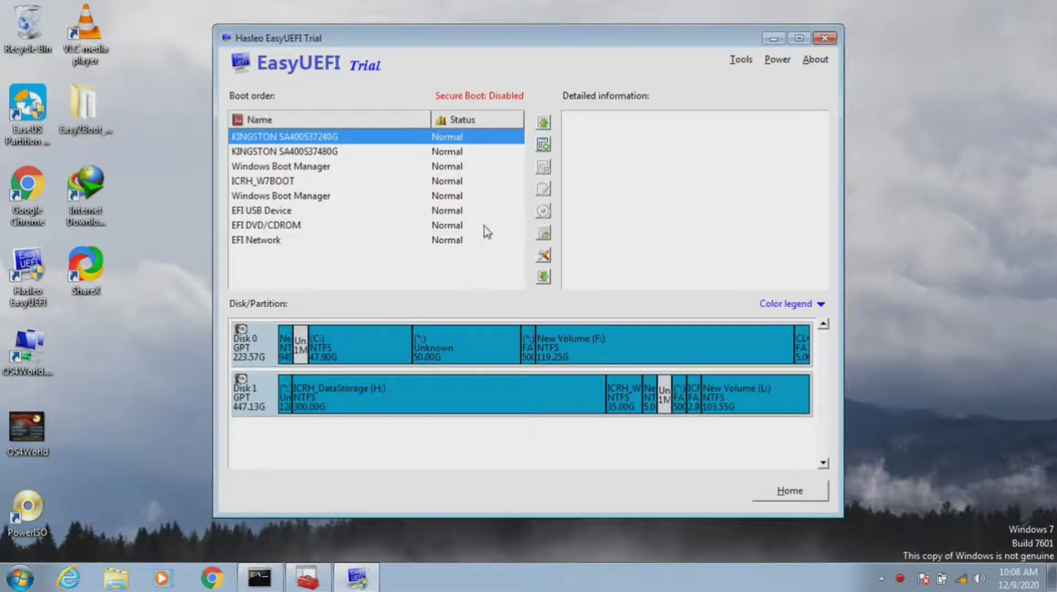
Step: Make a new Linux or other OS entry described CloneZilla, targeting the CLONEZILLA partition
{"action": "left_click", "coordinate": [550, 147]}
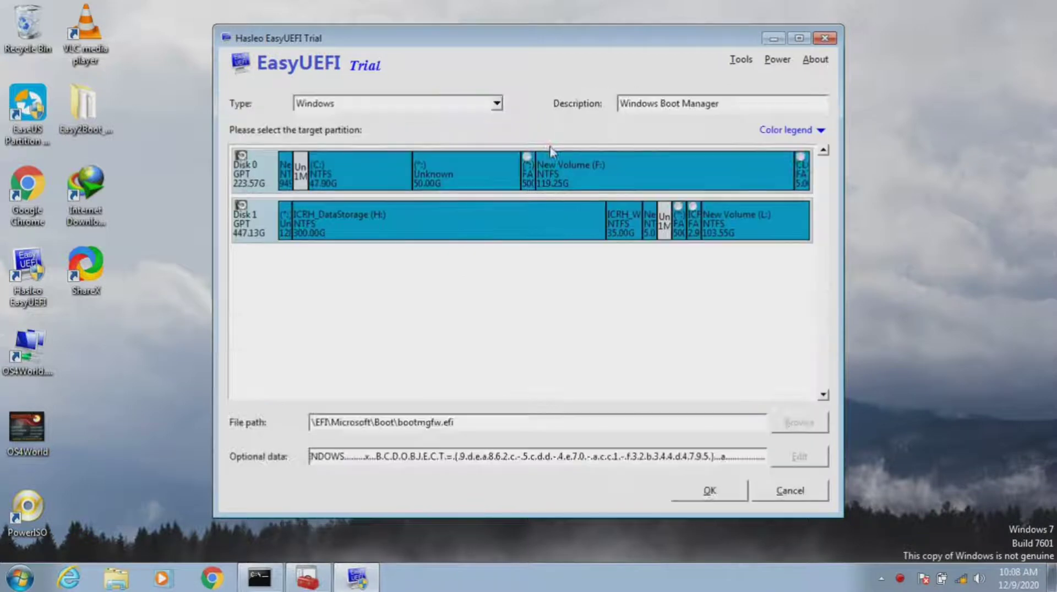
{"action": "left_click", "coordinate": [496, 104]}
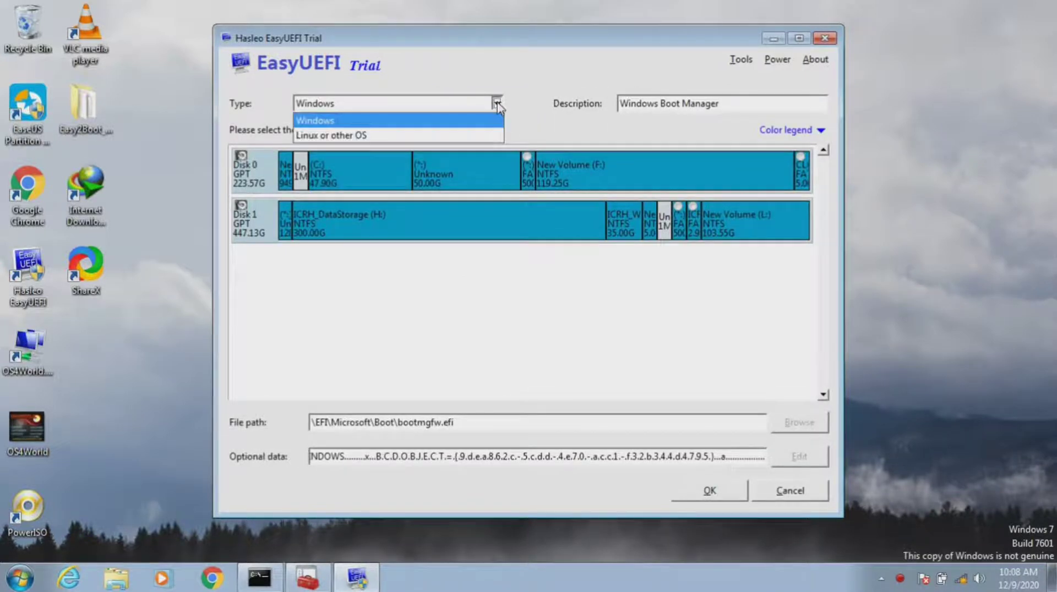
{"action": "left_click", "coordinate": [406, 141]}
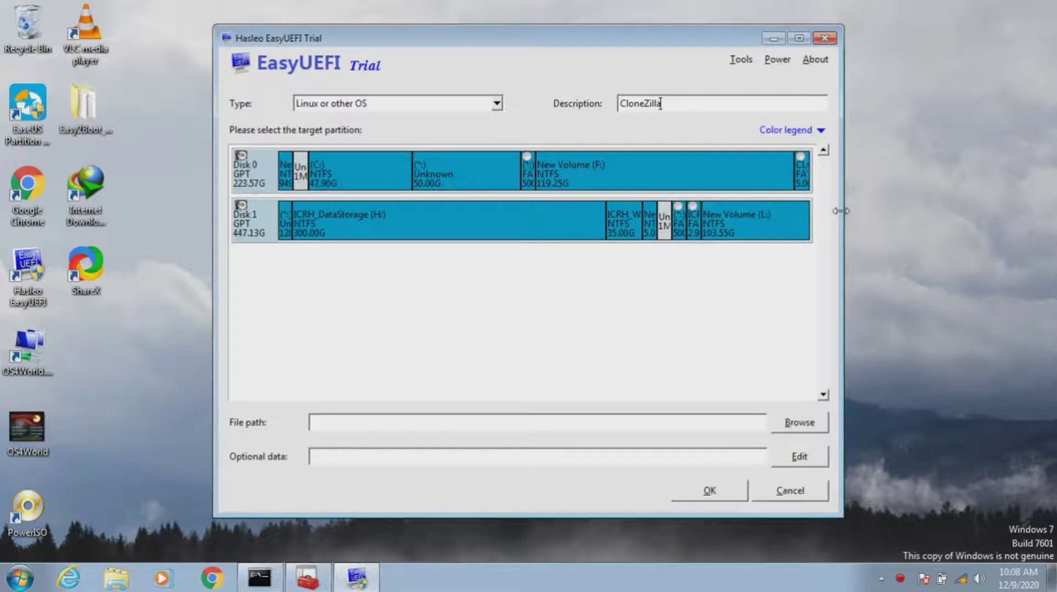
{"action": "left_click_drag", "start_coordinate": [843, 212], "coordinate": [945, 217]}
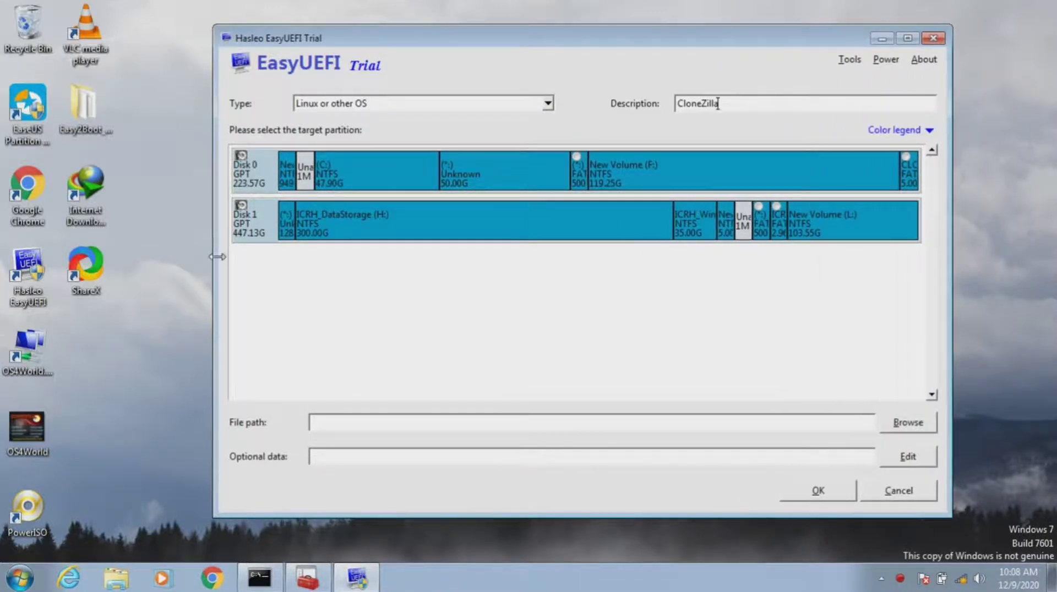
{"action": "left_click_drag", "start_coordinate": [216, 255], "coordinate": [32, 254]}
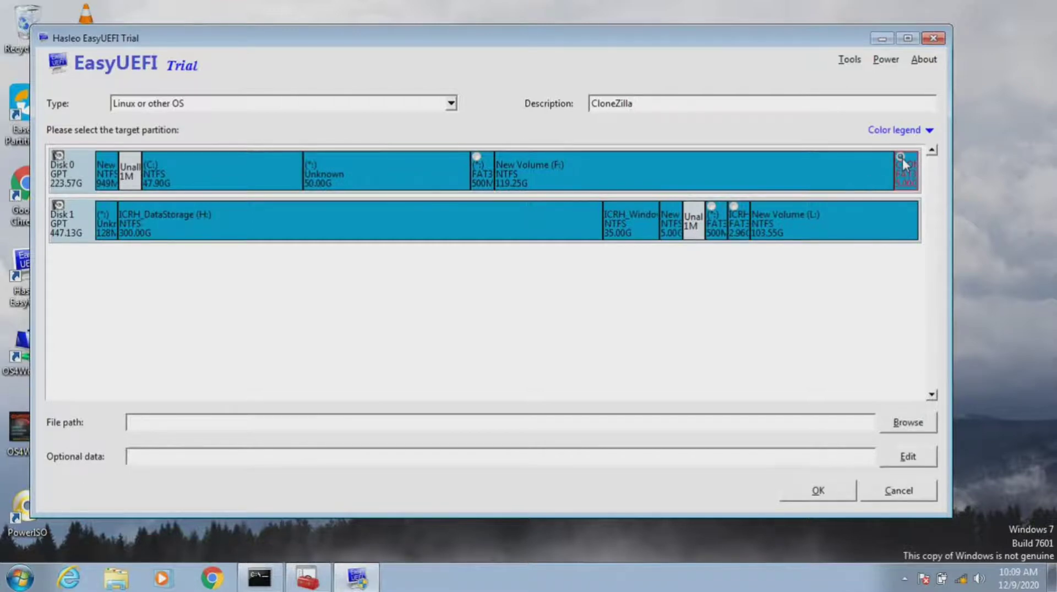
{"action": "left_click", "coordinate": [905, 177]}
Step: Set the entry's file path to \EFI\boot\grubx64.efi and save the CloneZilla boot entry
{"action": "left_click", "coordinate": [908, 422]}
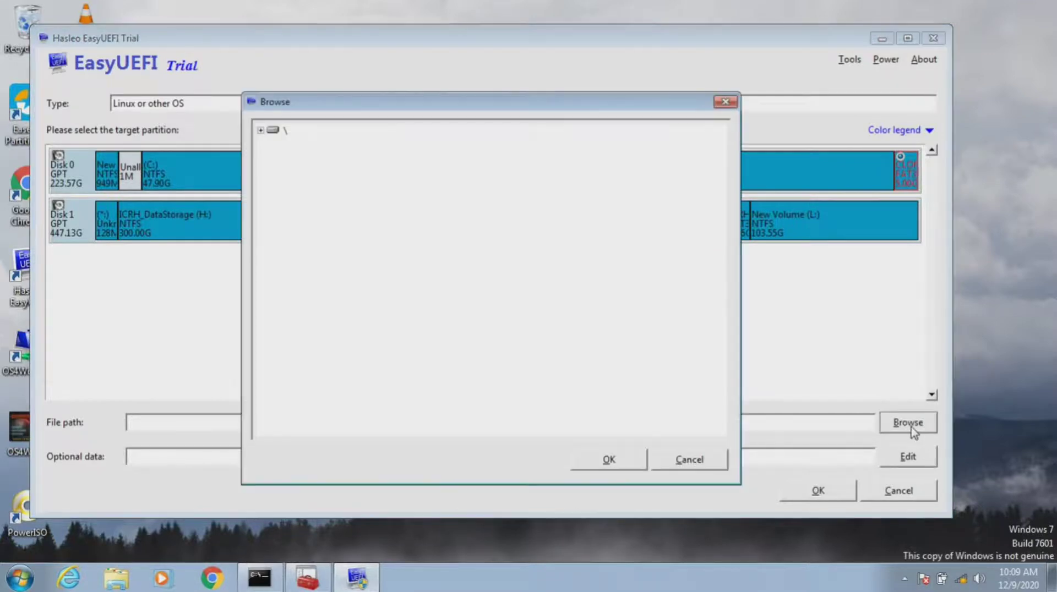
{"action": "left_click", "coordinate": [260, 130]}
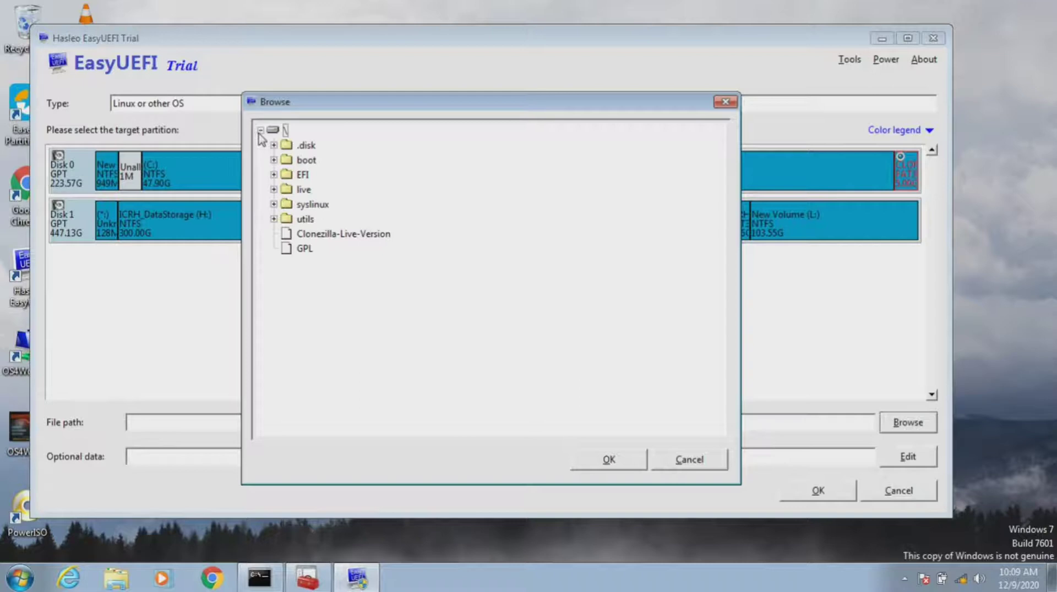
{"action": "left_click", "coordinate": [274, 175]}
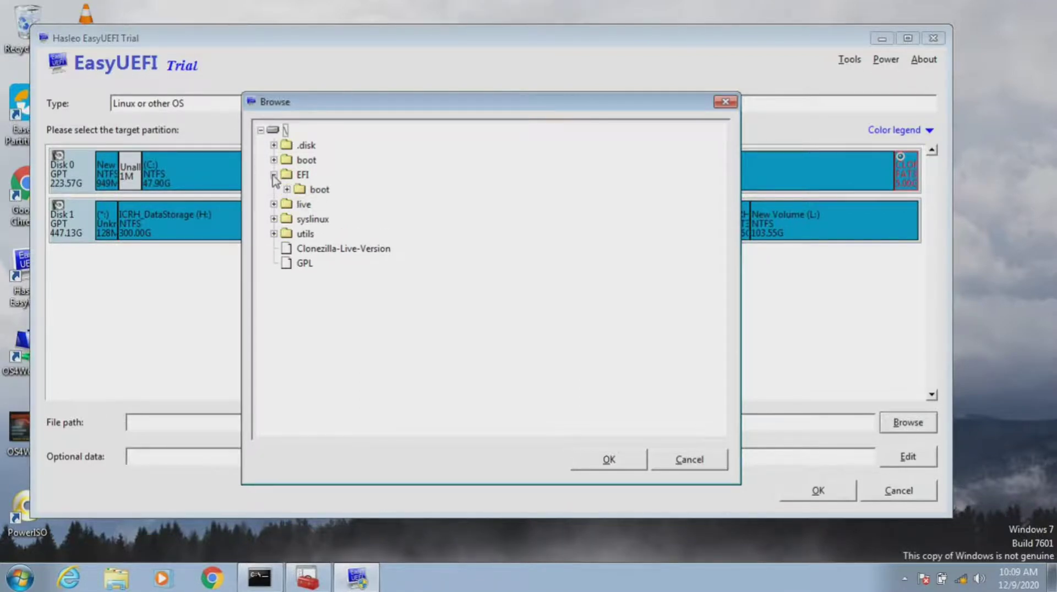
{"action": "left_click", "coordinate": [286, 190]}
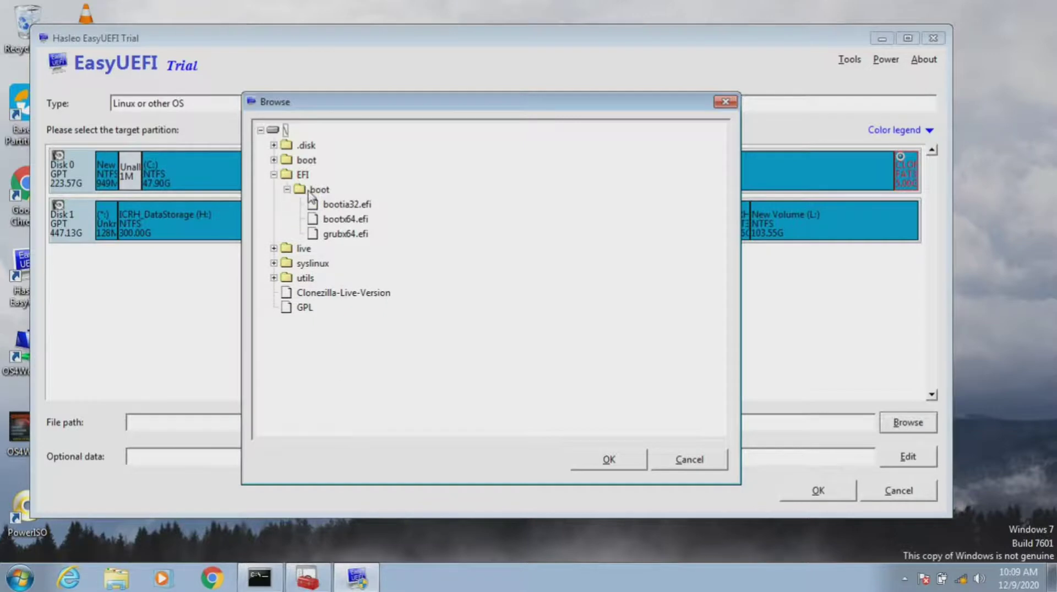
{"action": "left_click", "coordinate": [336, 234]}
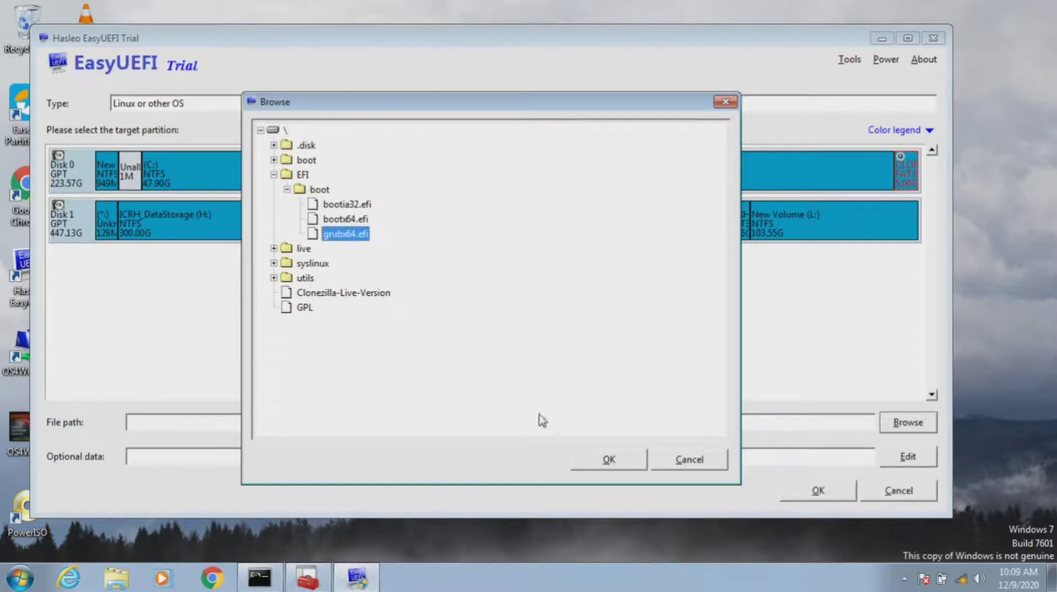
{"action": "left_click", "coordinate": [609, 459]}
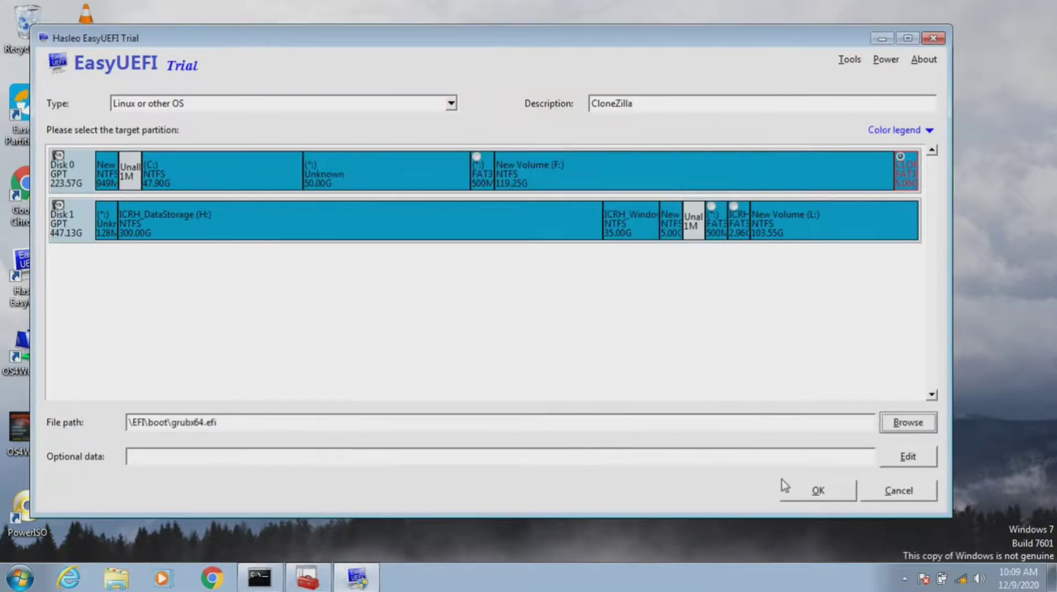
{"action": "left_click", "coordinate": [799, 495]}
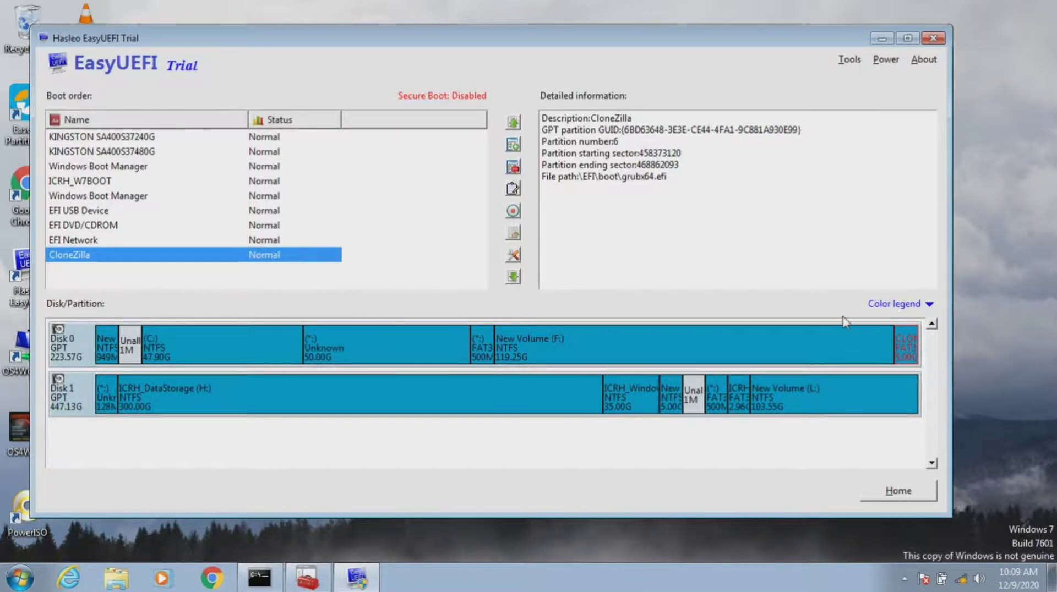
Step: Close EasyUEFI and shut down Windows 7 from the Start menu
{"action": "left_click", "coordinate": [933, 38]}
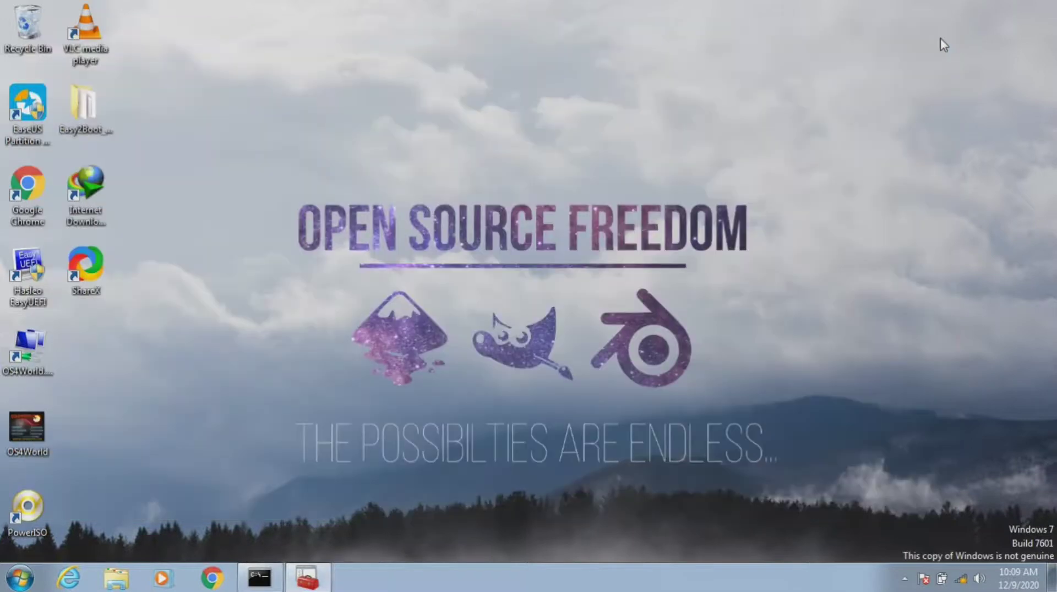
{"action": "left_click", "coordinate": [19, 578]}
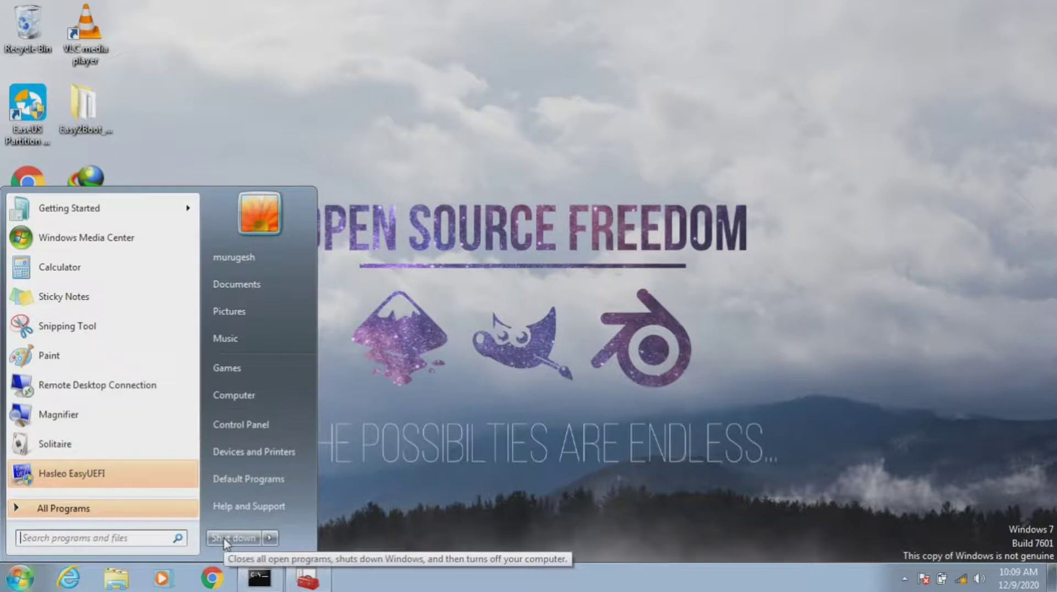
{"action": "left_click", "coordinate": [566, 430]}
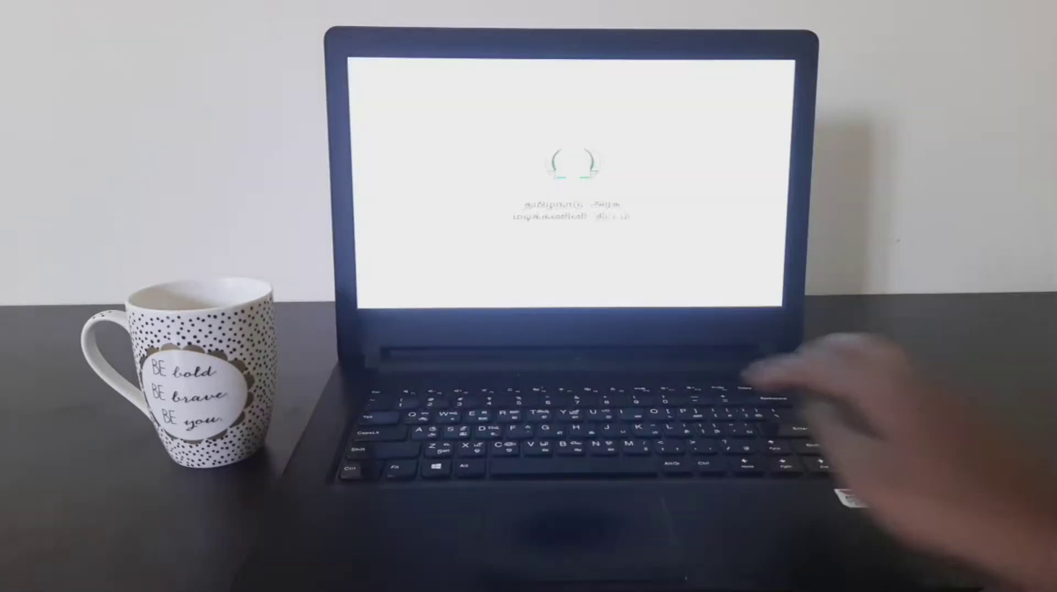
Step: Open the F12 boot menu and boot CloneZilla (KINGSTON SA400S37240G)
{"action": "key", "text": "F12"}
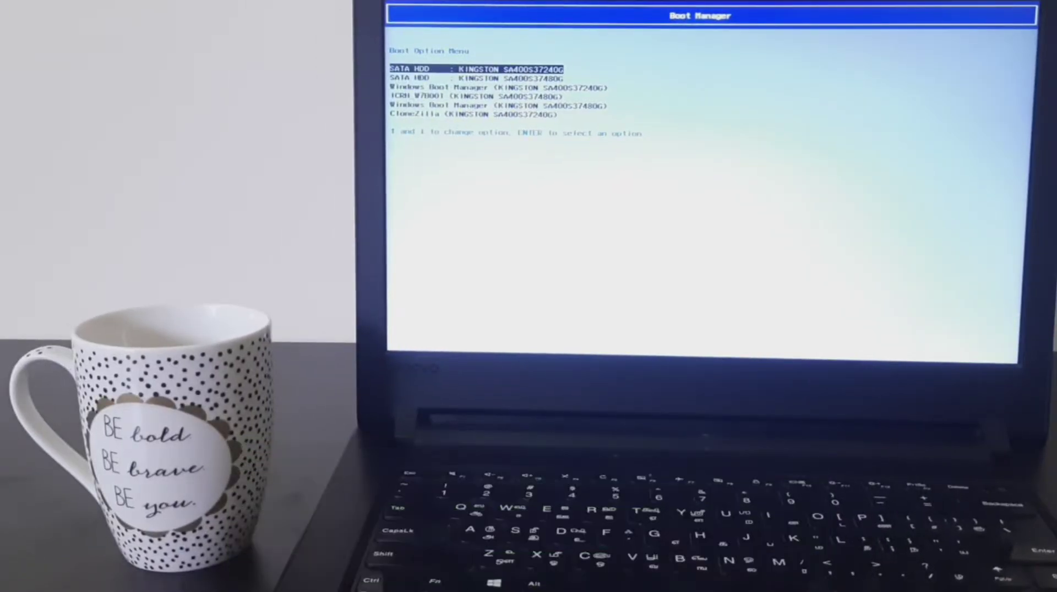
{"action": "key", "text": "Down"}
{"action": "key", "text": "Down"}
{"action": "key", "text": "Down"}
{"action": "key", "text": "Down"}
{"action": "key", "text": "Down"}
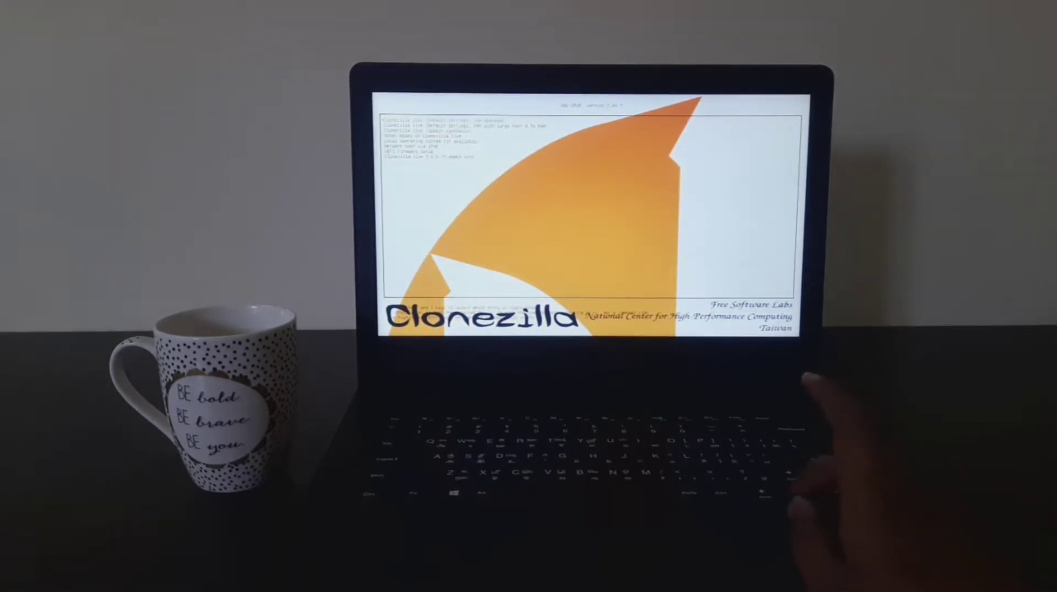
Step: Boot the default Clonezilla Live menu entry and wait for the Choose language screen
{"action": "key", "text": "Return"}
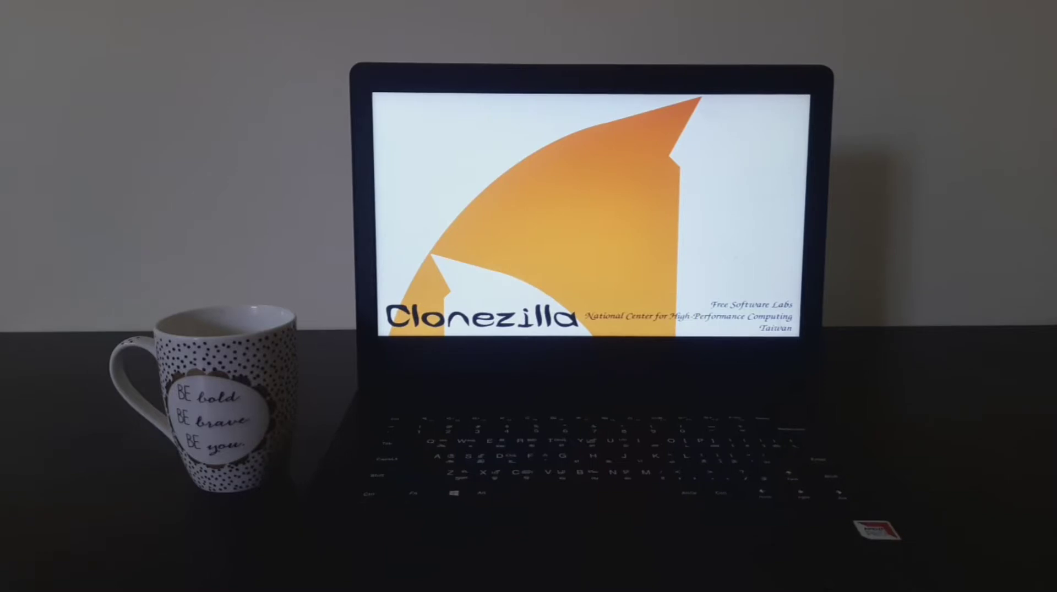